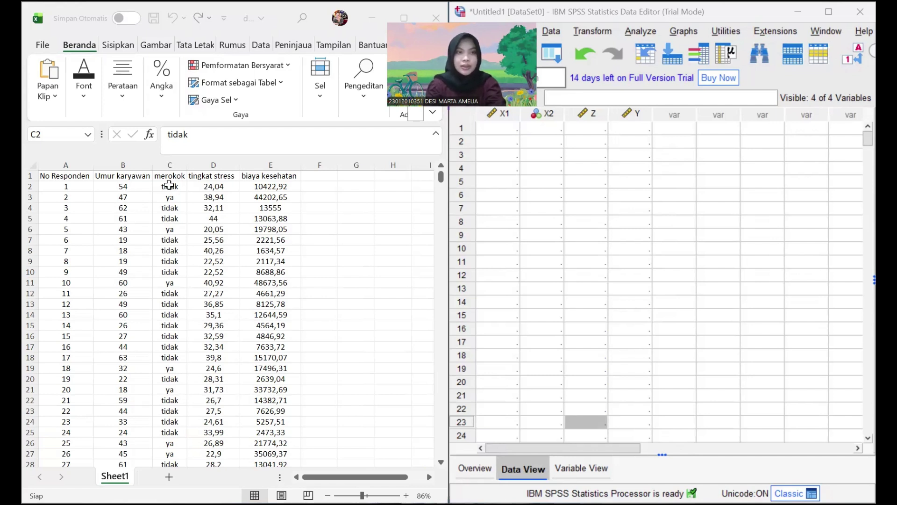
- Replace every "tidak" in the worksheet with 0 to code the non-smokers in the merokok column
left_click(169, 186)
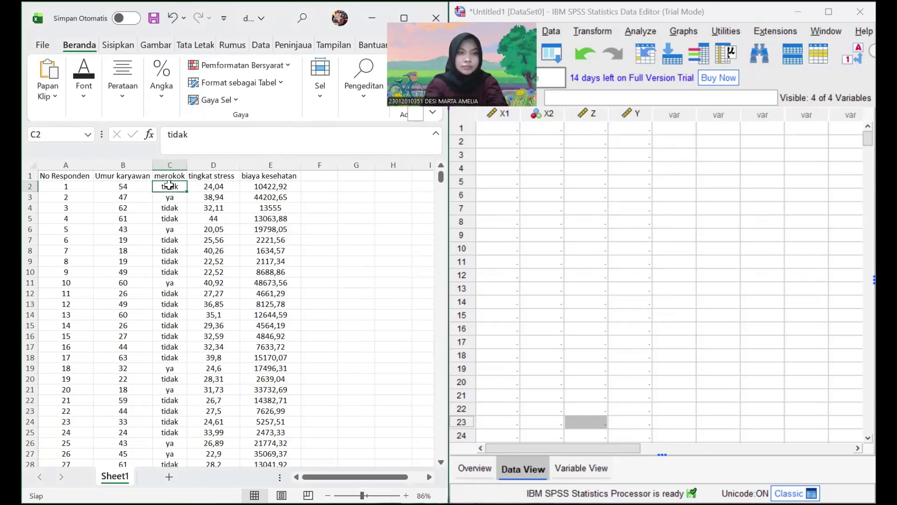
key("ctrl+f")
left_click(152, 303)
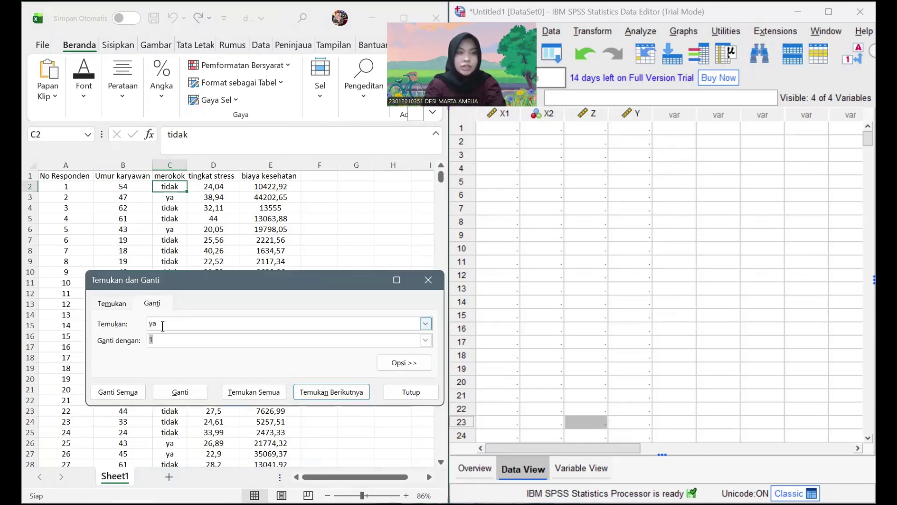
key("BackSpace")
key("BackSpace")
type("t")
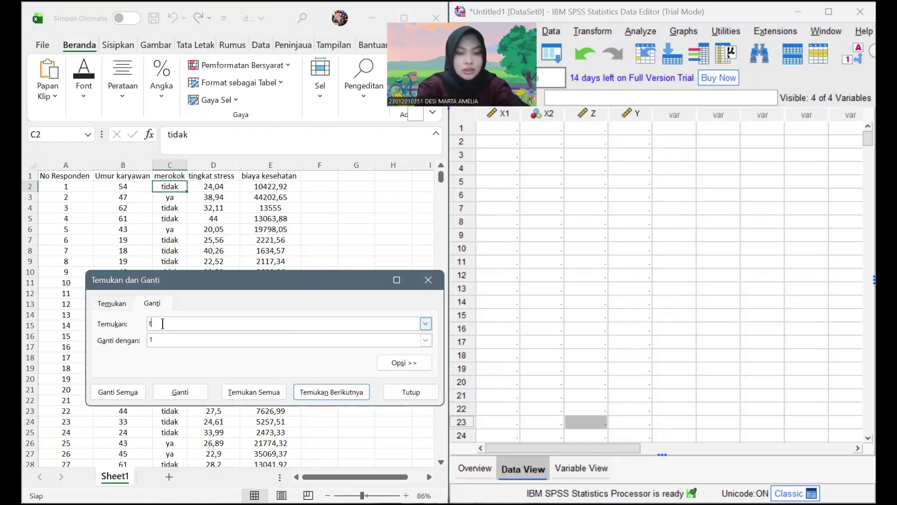
type("idak")
left_click(164, 340)
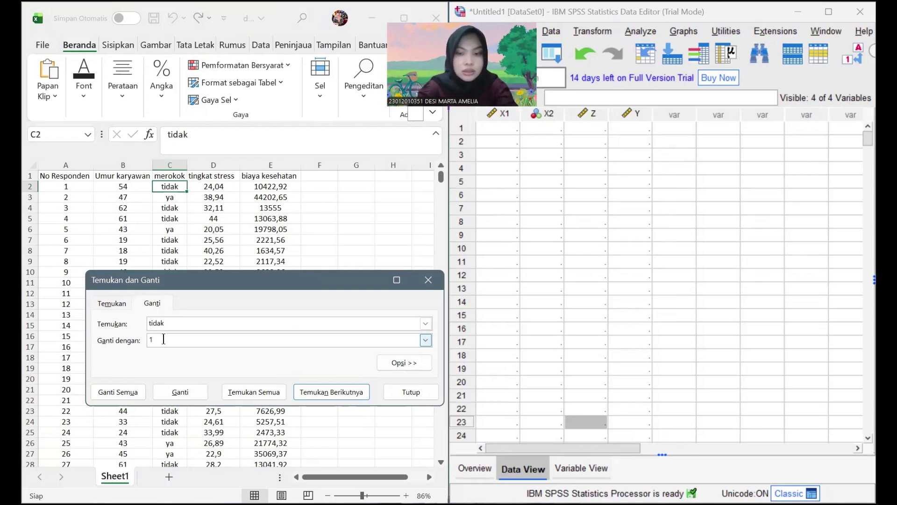
key("BackSpace")
type("0")
left_click(138, 395)
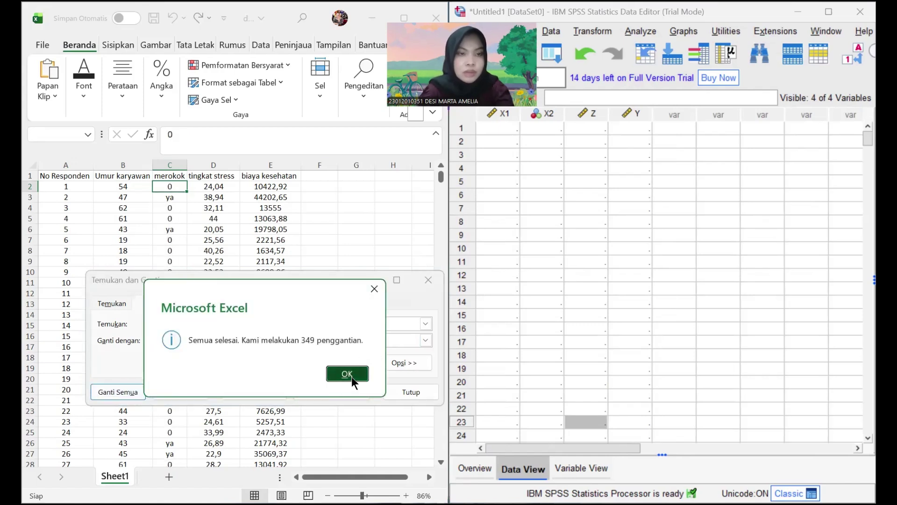
left_click(347, 374)
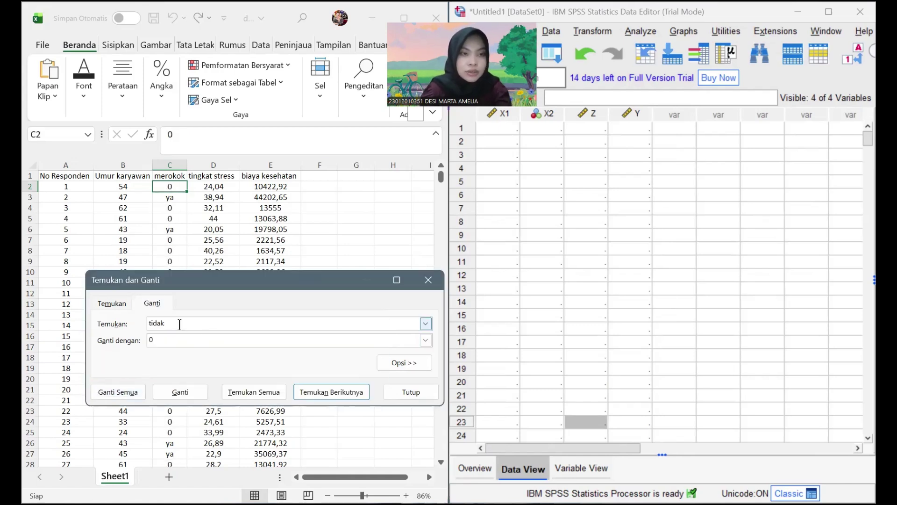
- Replace every "ya" in the worksheet with 1 to code the smokers, and close the find-and-replace dialog
left_click(179, 323)
key("BackSpace")
key("BackSpace")
key("BackSpace")
key("BackSpace")
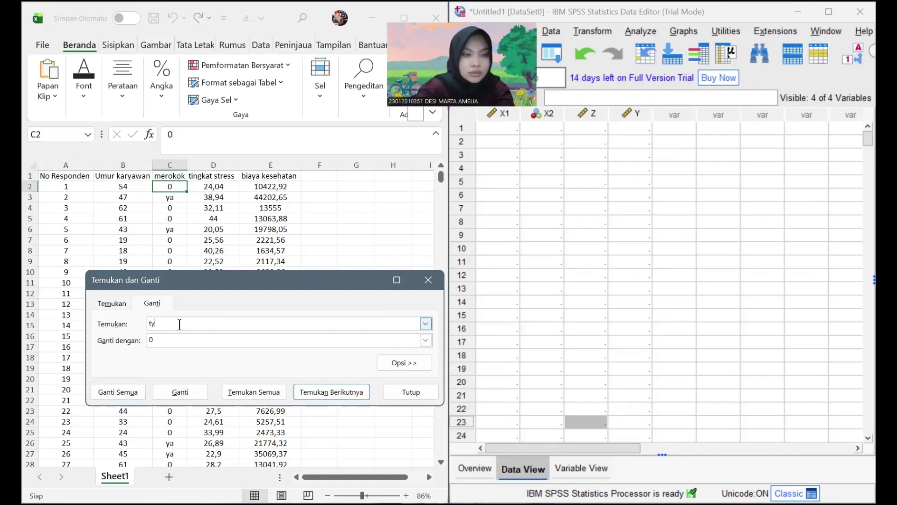
type("ya")
left_click(151, 324)
key("BackSpace")
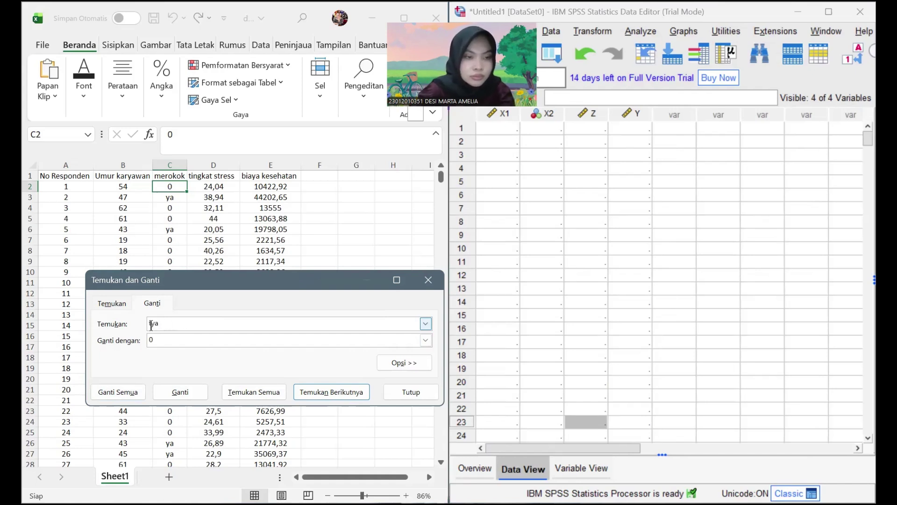
key("Tab")
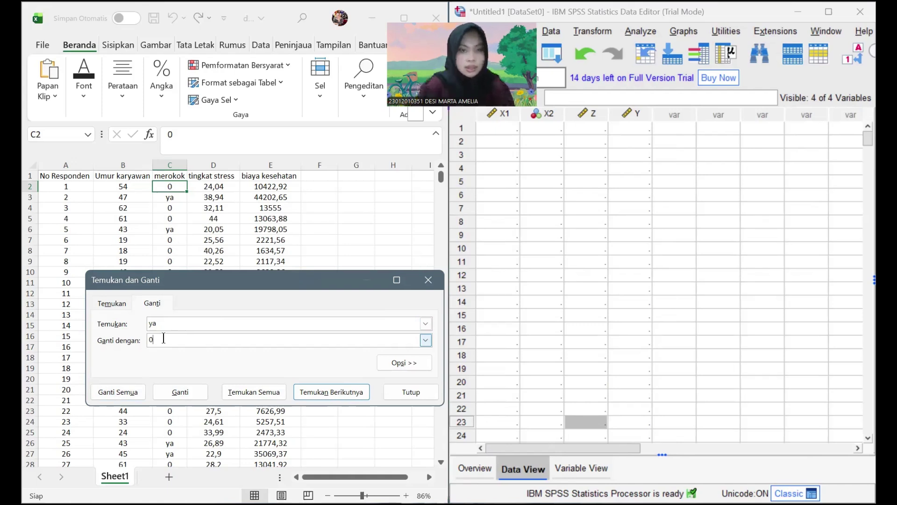
type("1")
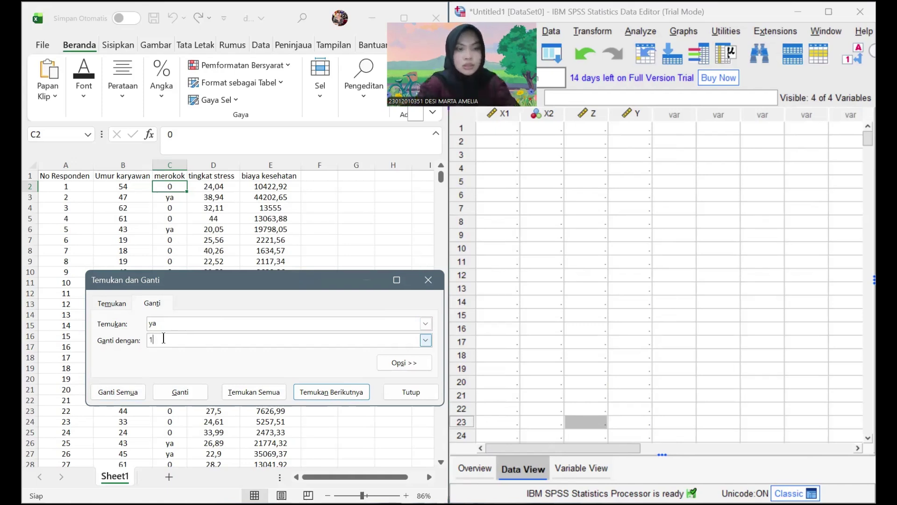
left_click(120, 390)
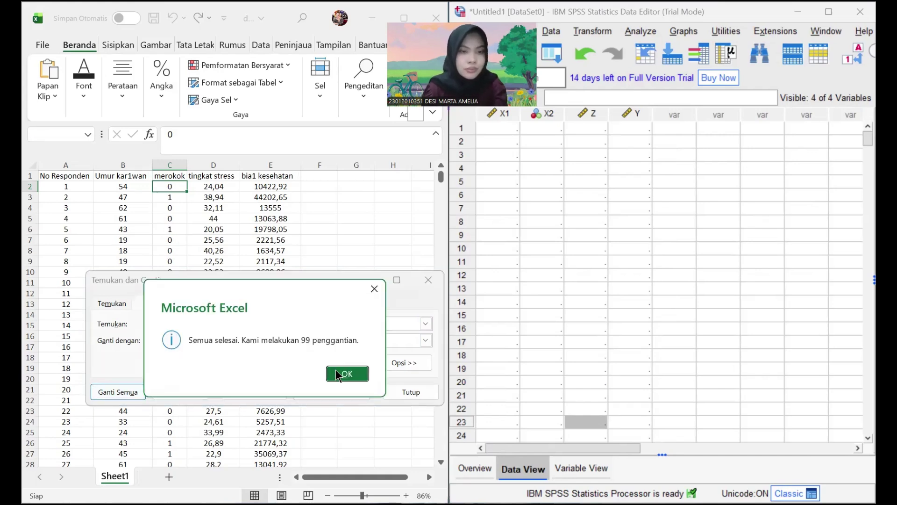
left_click(336, 369)
left_click(410, 391)
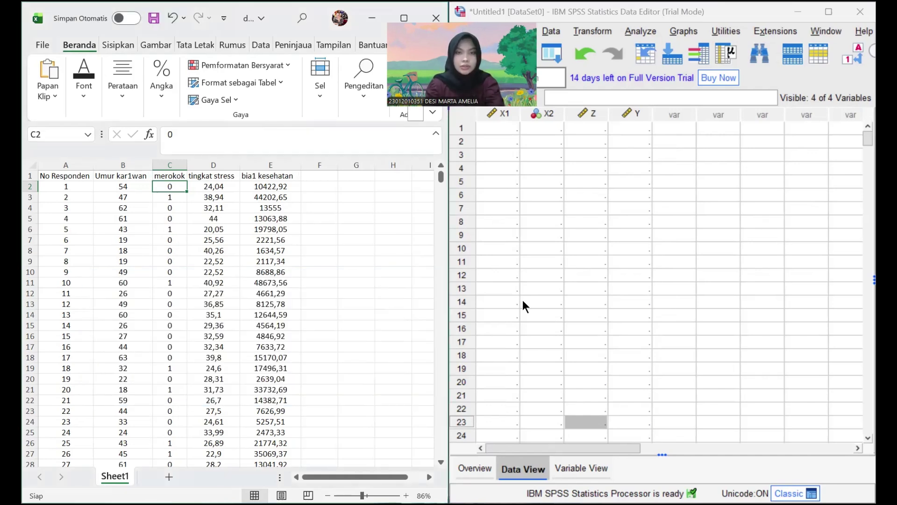
- In SPSS's variable definitions, label variable Z as TINGKAT STRESS and variable Y as BIAYA KESEHATAN
left_click(574, 469)
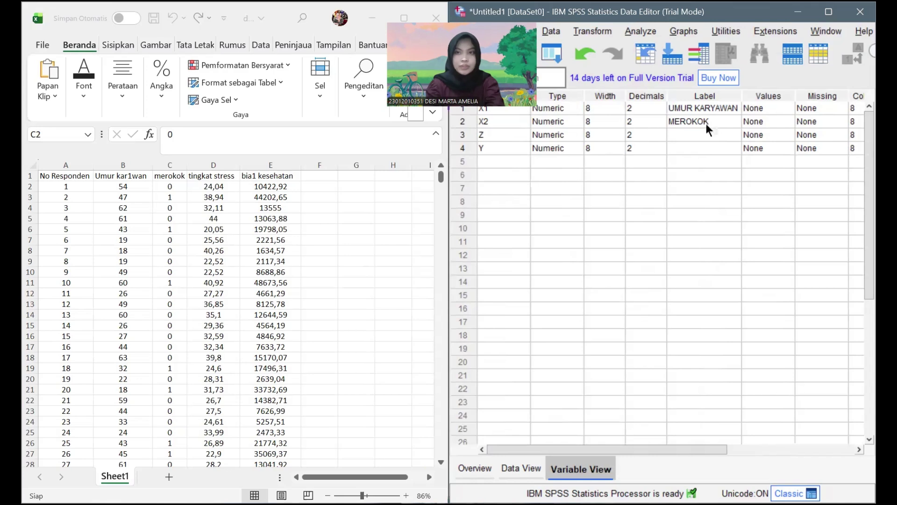
left_click(526, 109)
left_click(519, 121)
left_click(519, 141)
left_click(517, 147)
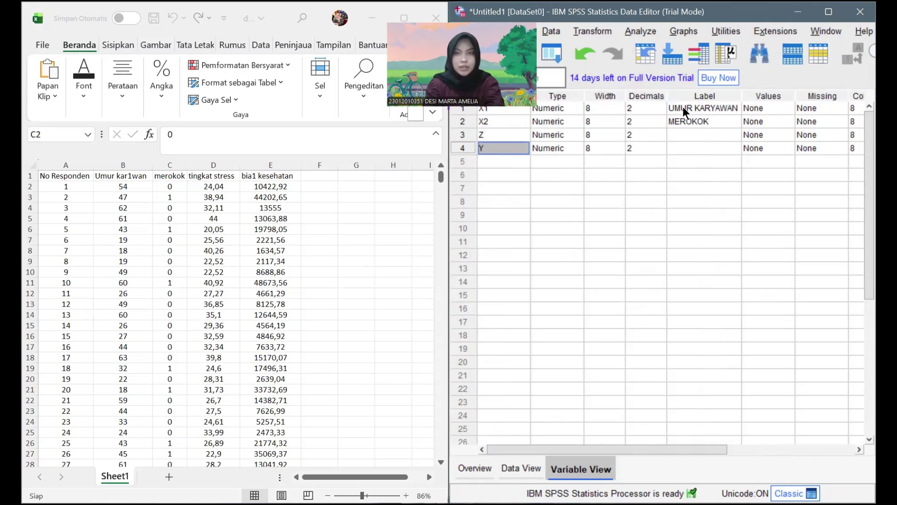
left_click(708, 111)
left_click(709, 122)
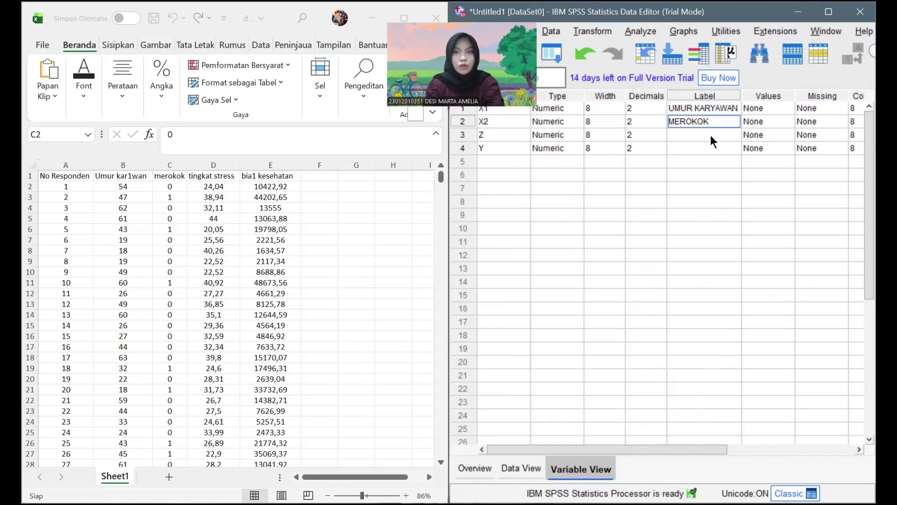
left_click(711, 136)
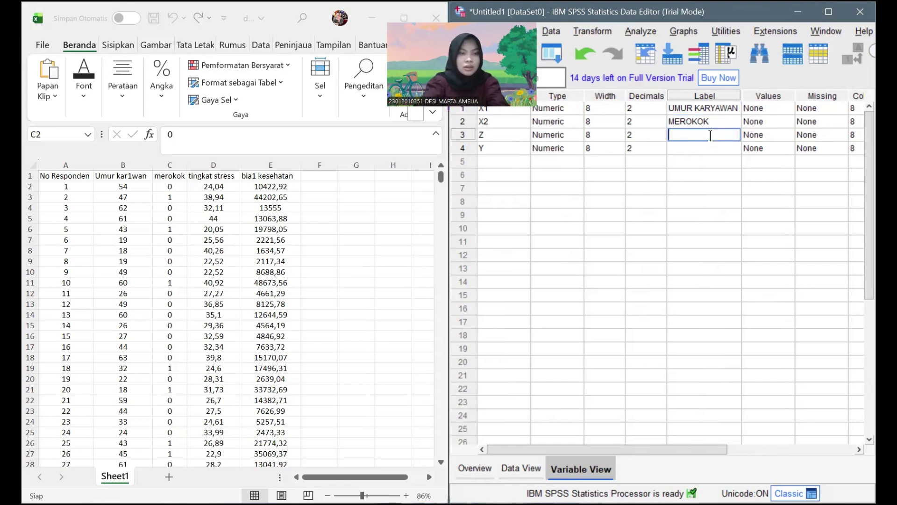
type("TINGKA")
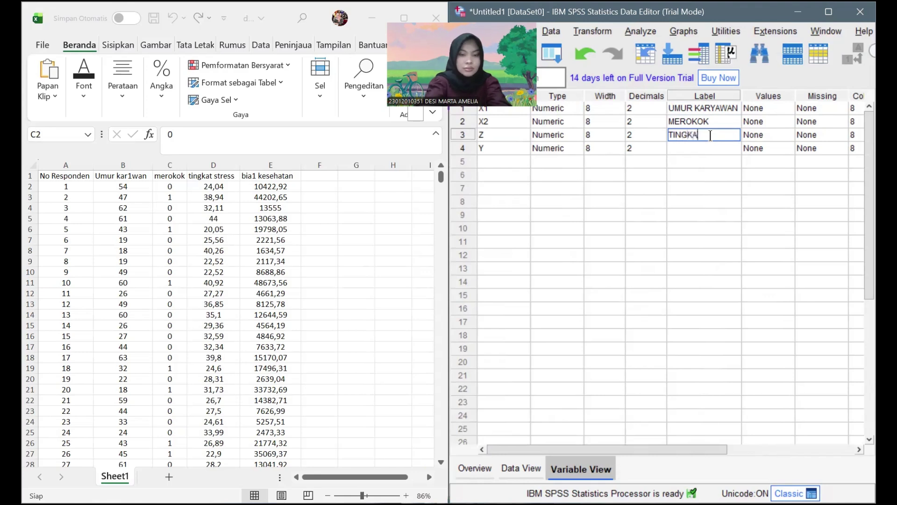
type("T STRESS")
key("Return")
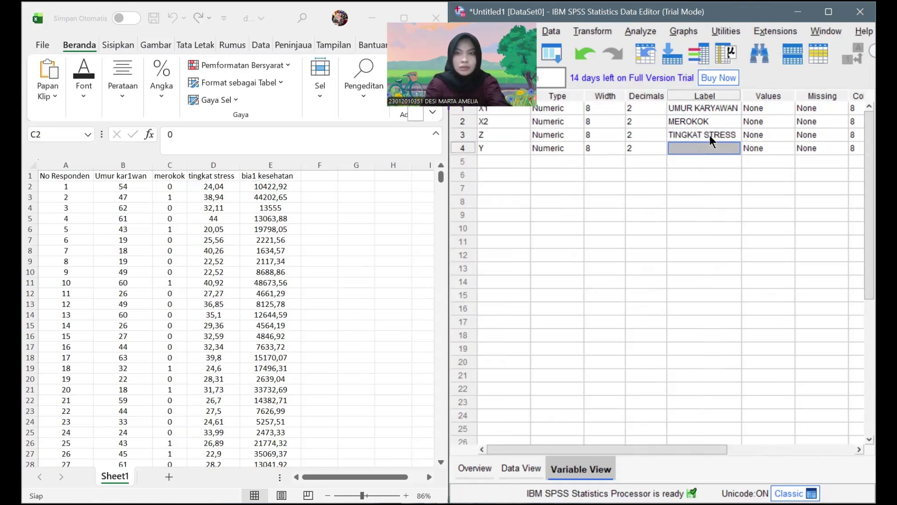
type("BIAYA")
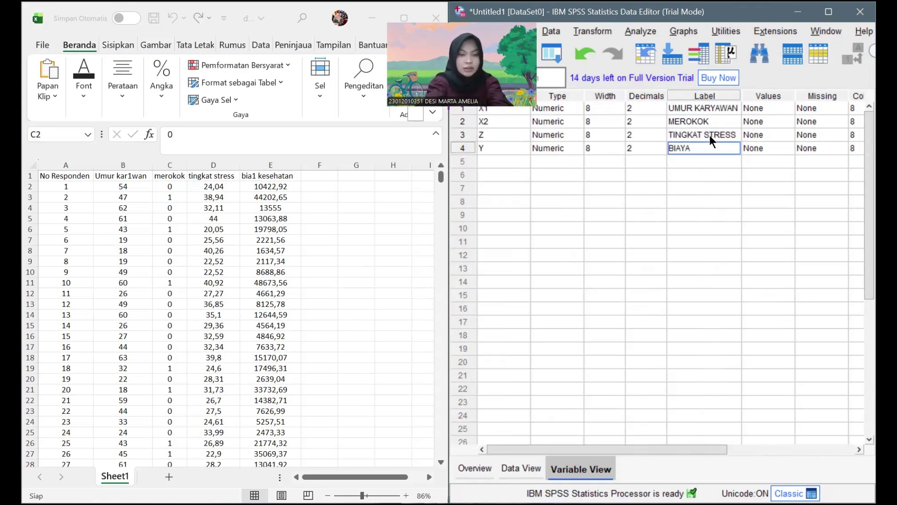
type(" KESEHATAN")
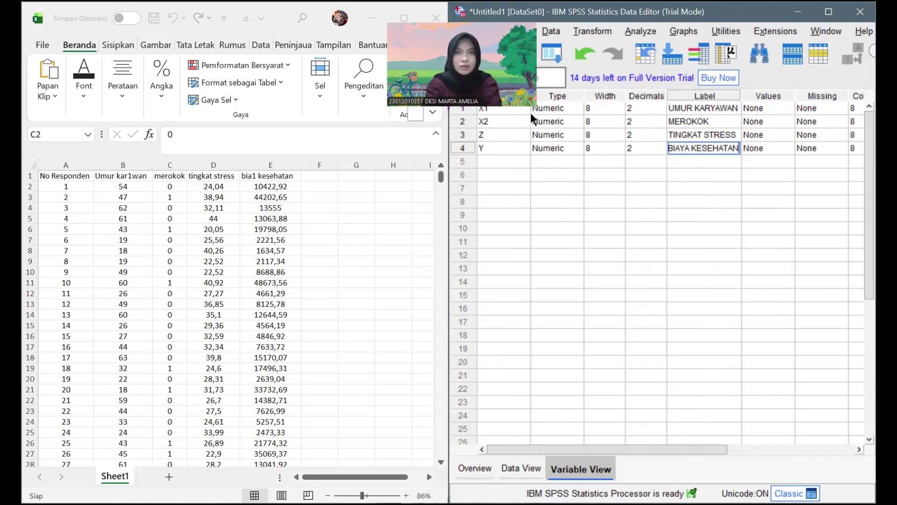
- Copy the Excel data in B2:E447 without headers into the SPSS data grid, starting at case 1 of X1
left_click(513, 468)
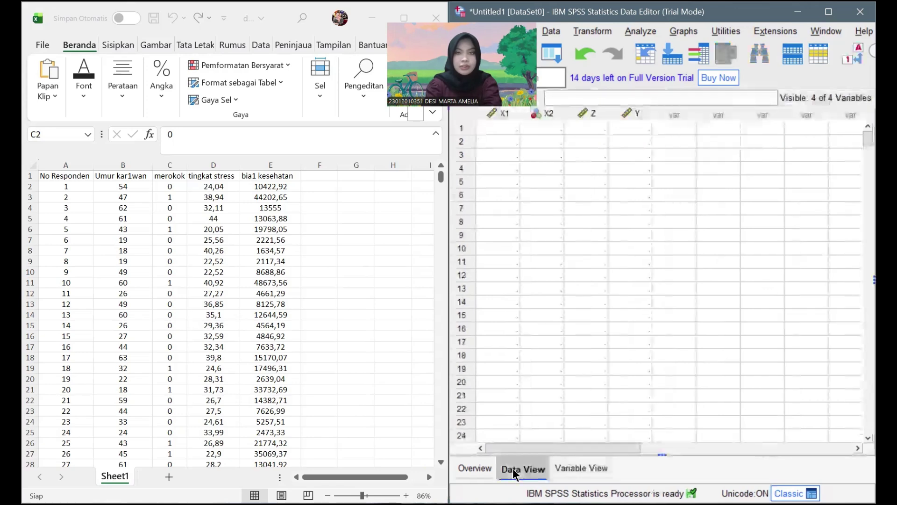
left_click(122, 186)
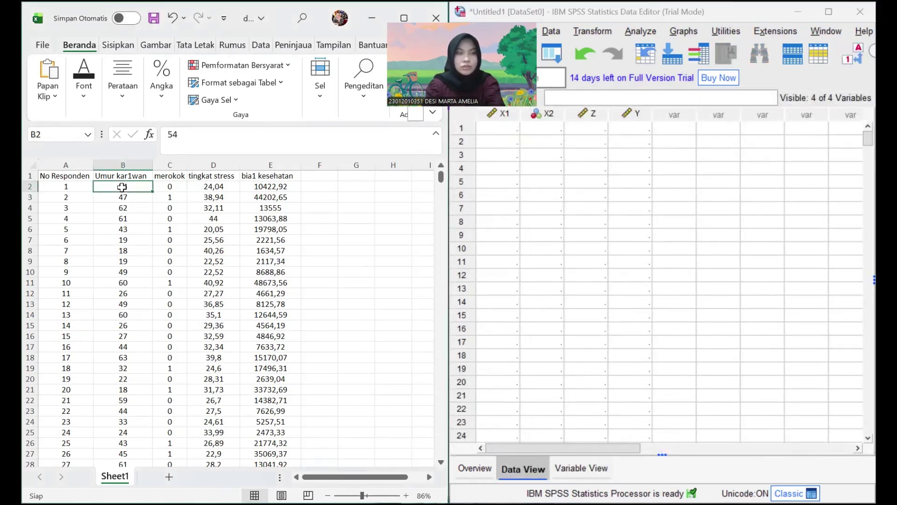
key("ctrl+shift+Right")
key("ctrl+shift+Down")
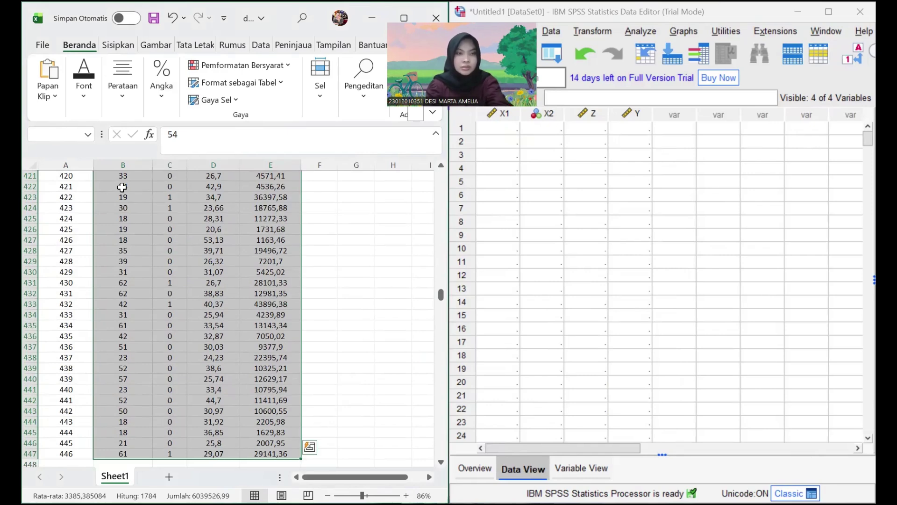
key("ctrl+c")
left_click(481, 128)
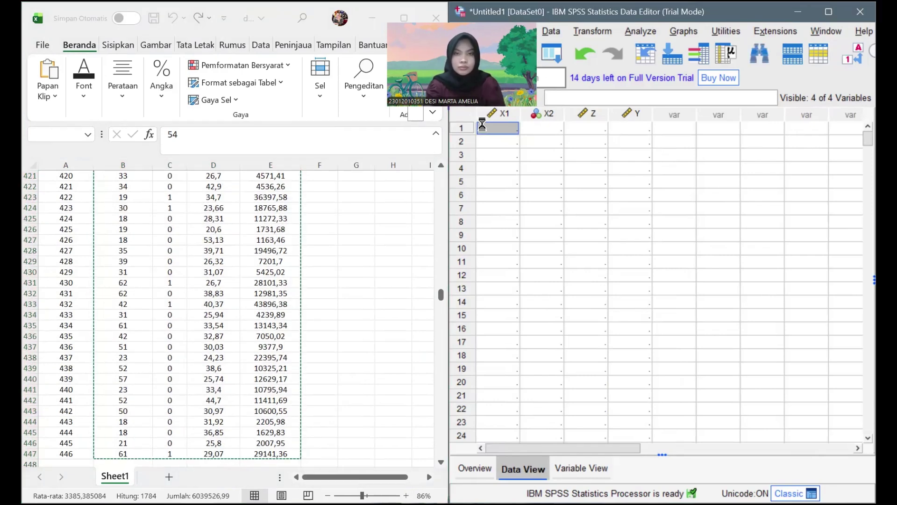
key("ctrl+v")
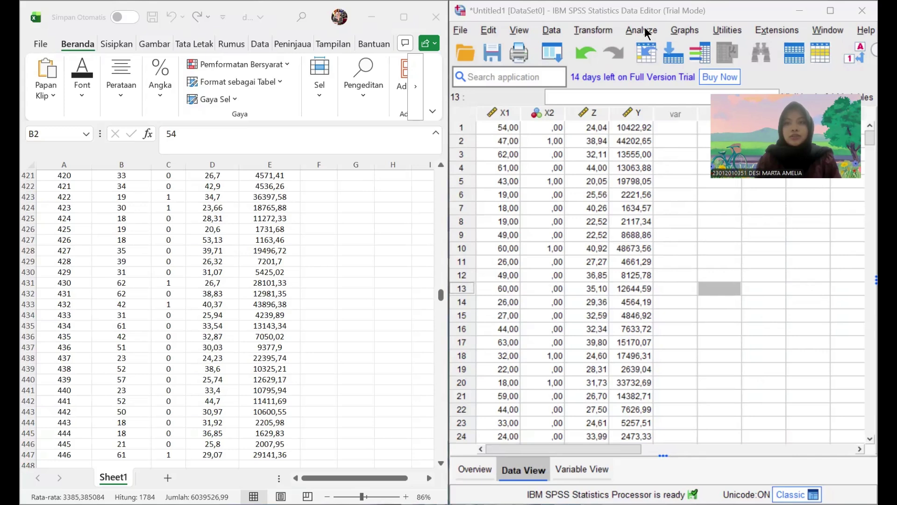
- Run a linear regression with TINGKAT STRESS as the dependent variable and UMUR KARYAWAN and MEROKOK as the independent variables
left_click(642, 31)
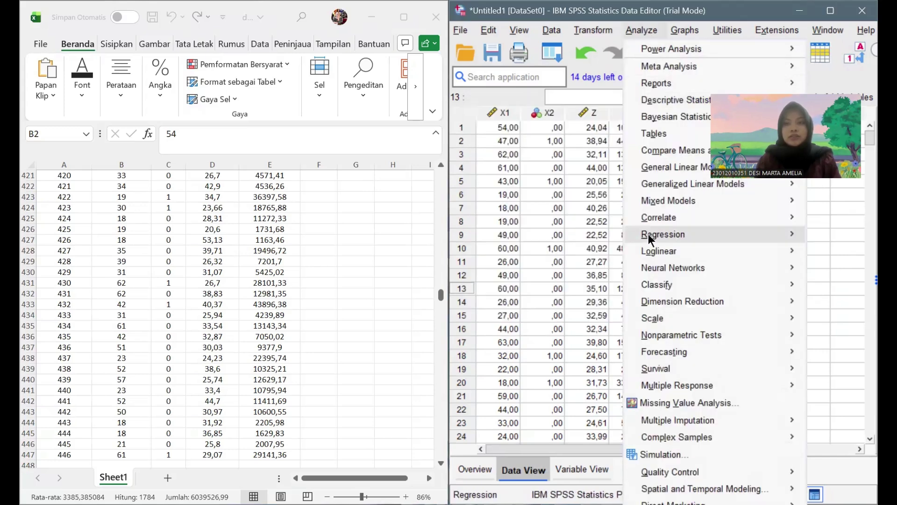
mouse_move(649, 236)
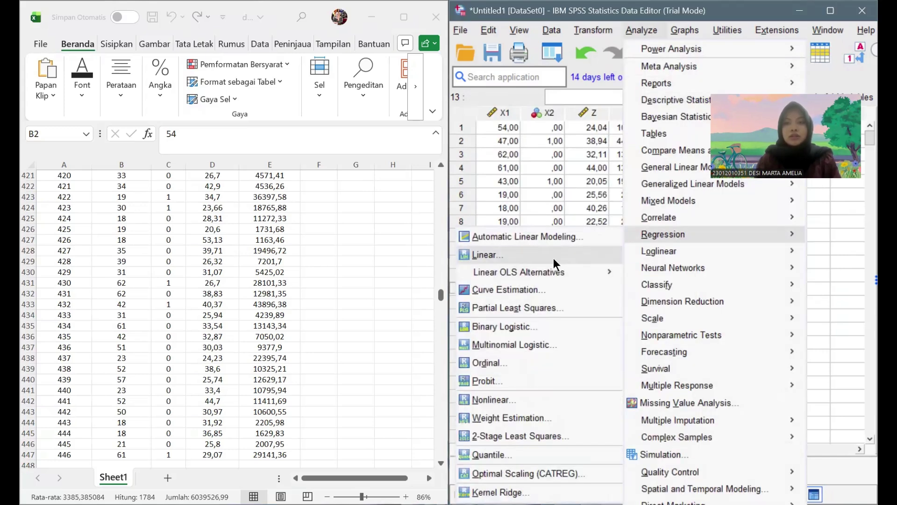
left_click(555, 264)
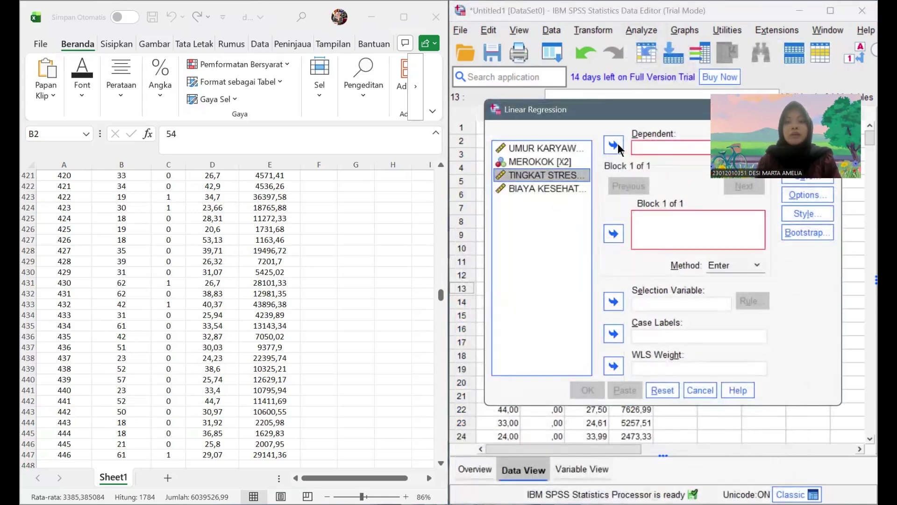
left_click(614, 146)
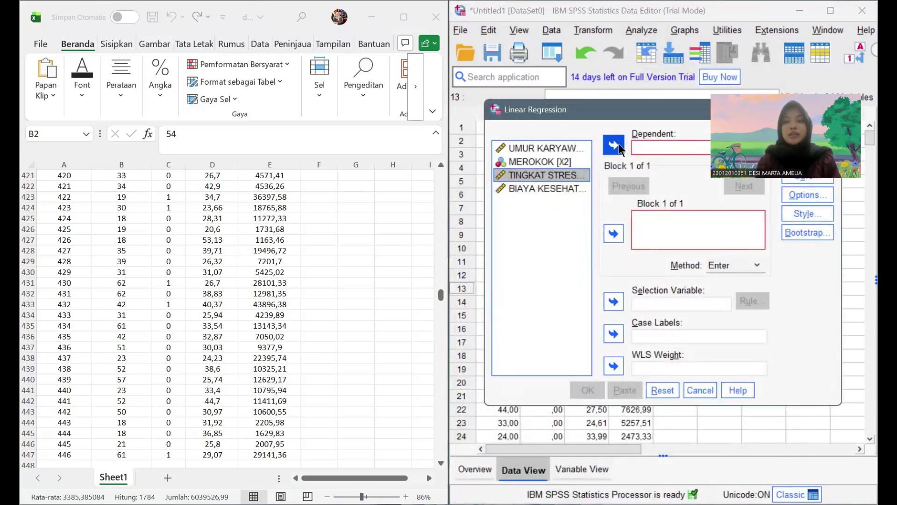
left_click(619, 148)
left_click(557, 164)
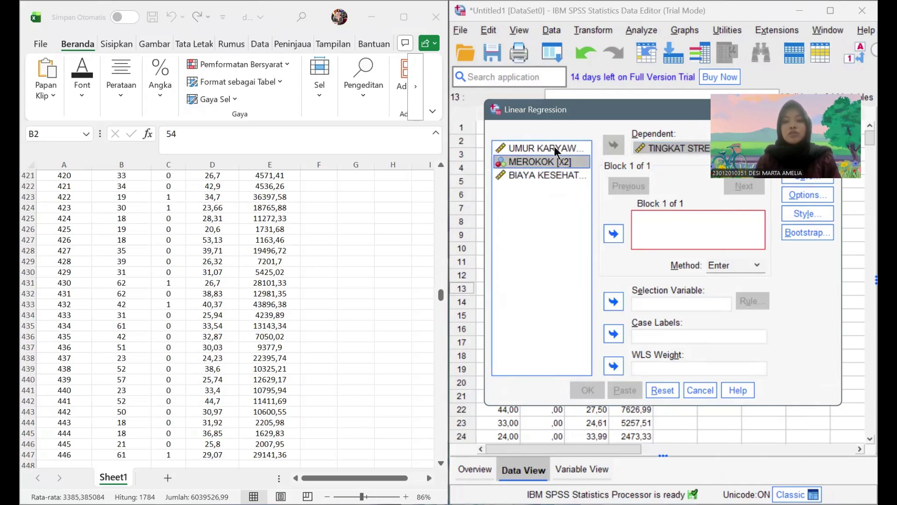
left_click(613, 231)
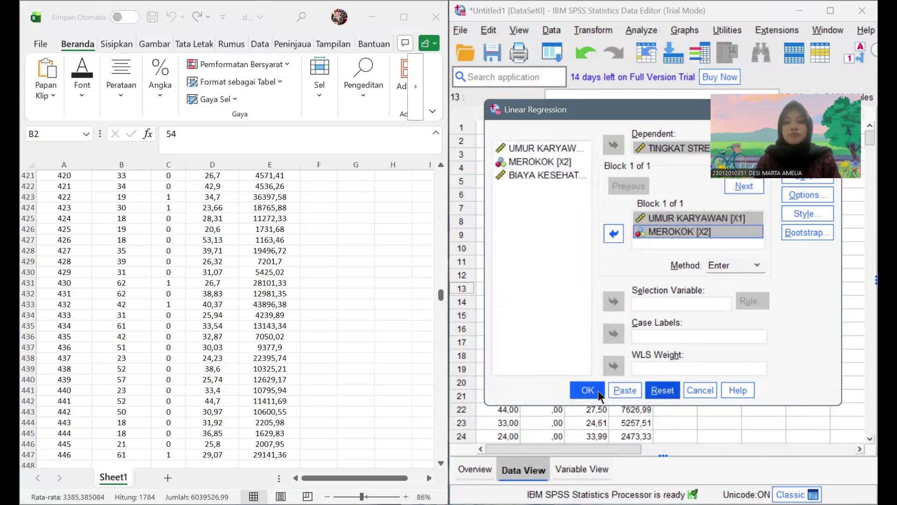
left_click(588, 391)
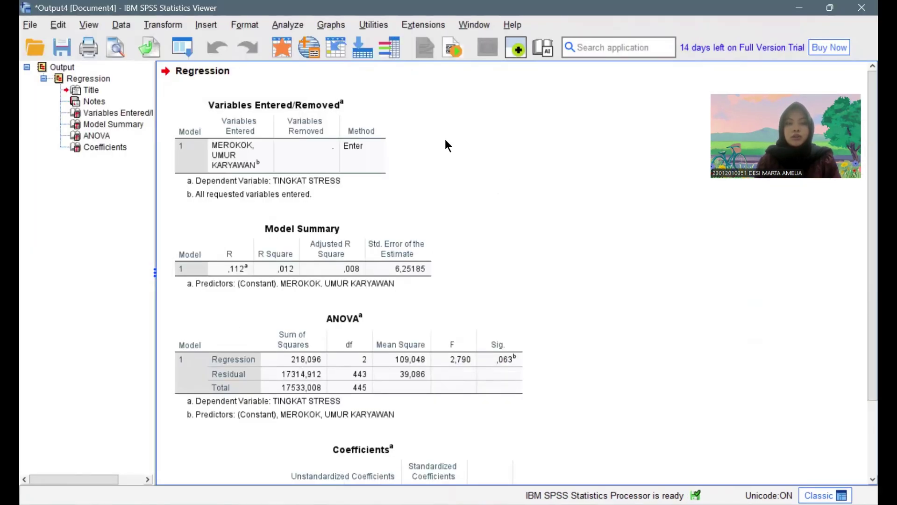
- Run a linear regression with BIAYA KESEHATAN as the dependent variable and UMUR KARYAWAN, MEROKOK and TINGKAT STRESS as the independent variables
left_click(287, 24)
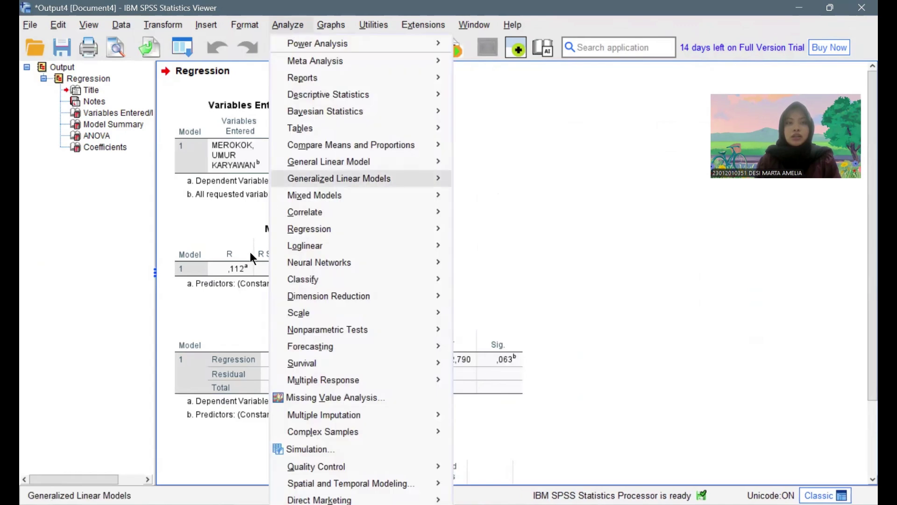
mouse_move(360, 147)
mouse_move(440, 227)
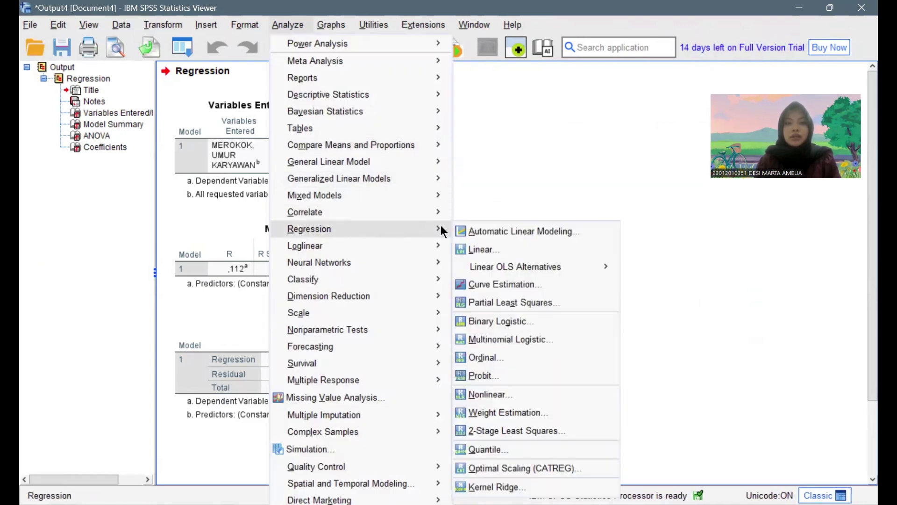
left_click(469, 251)
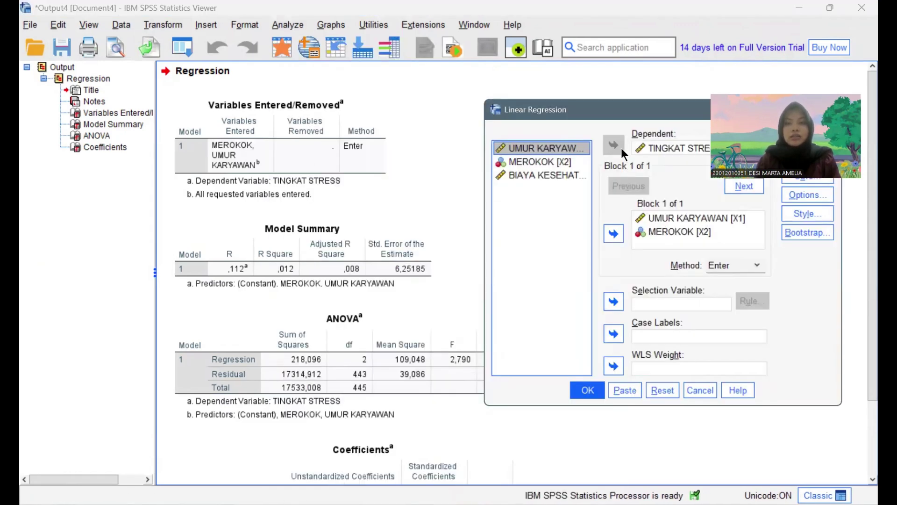
left_click(654, 149)
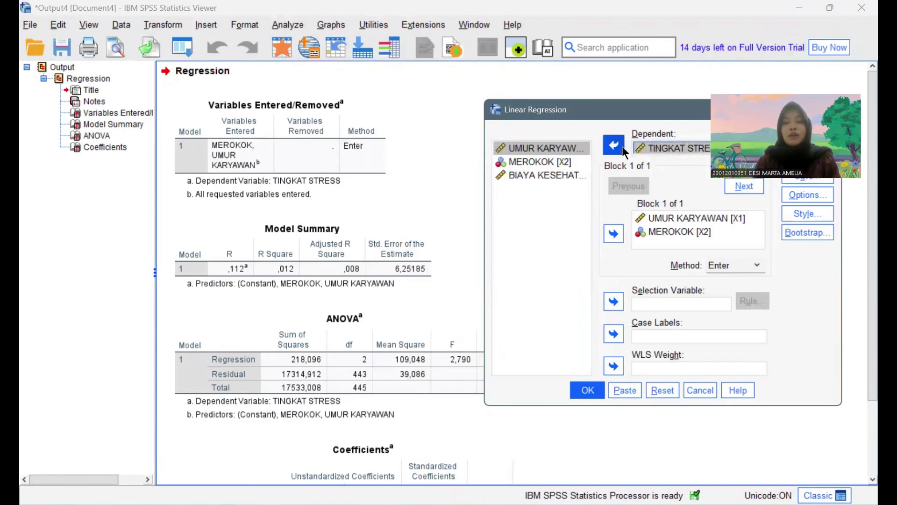
left_click(622, 149)
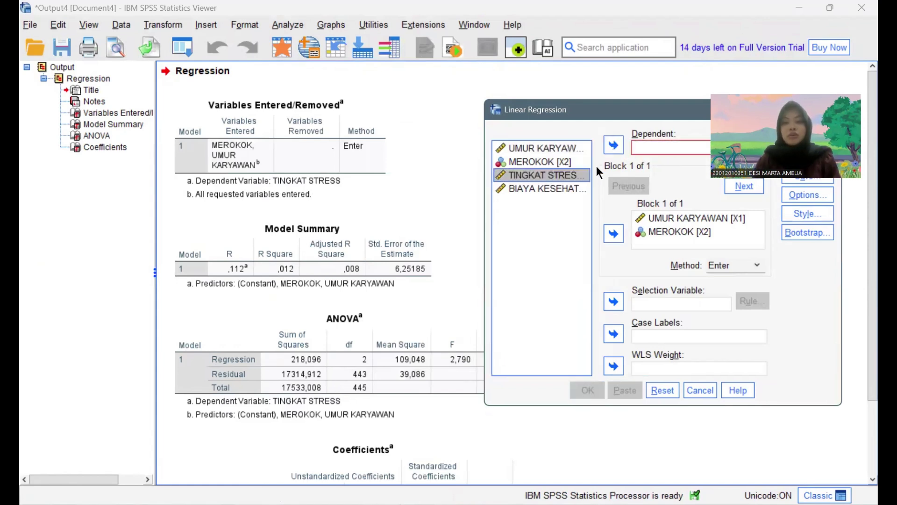
left_click(552, 189)
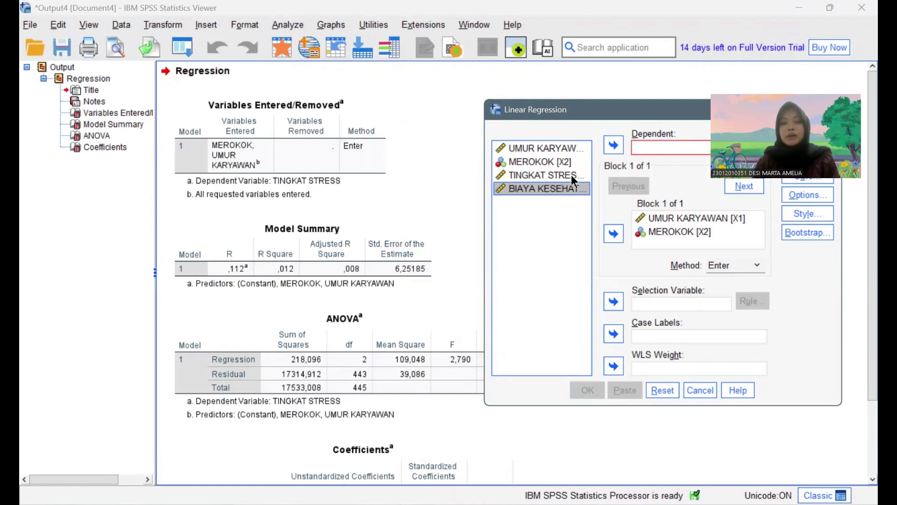
left_click(612, 146)
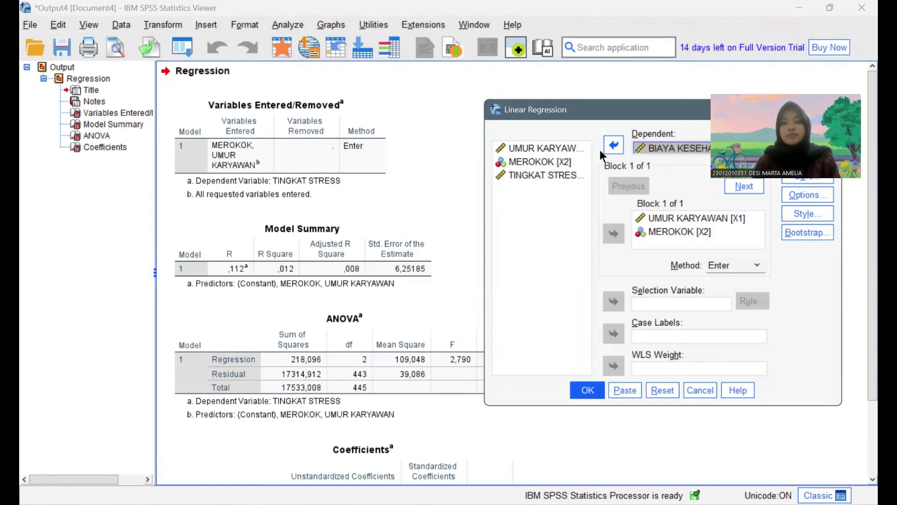
left_click(564, 176)
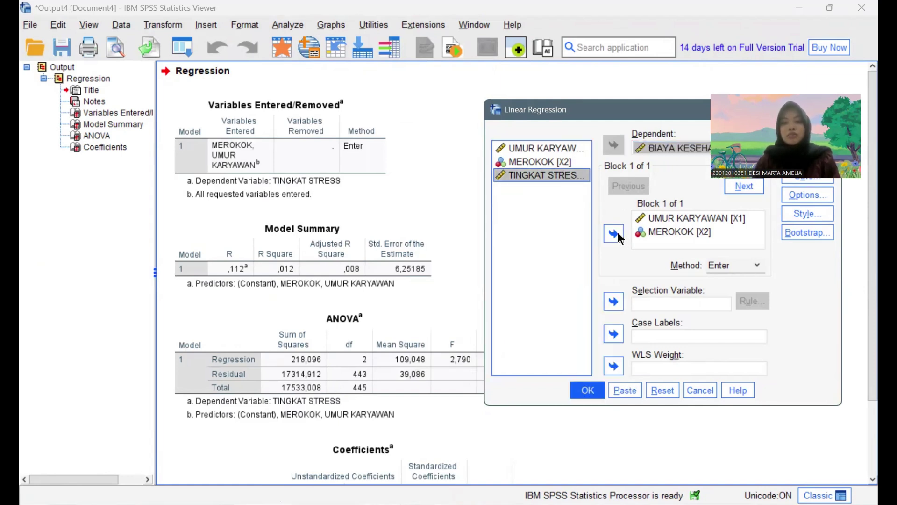
left_click(614, 234)
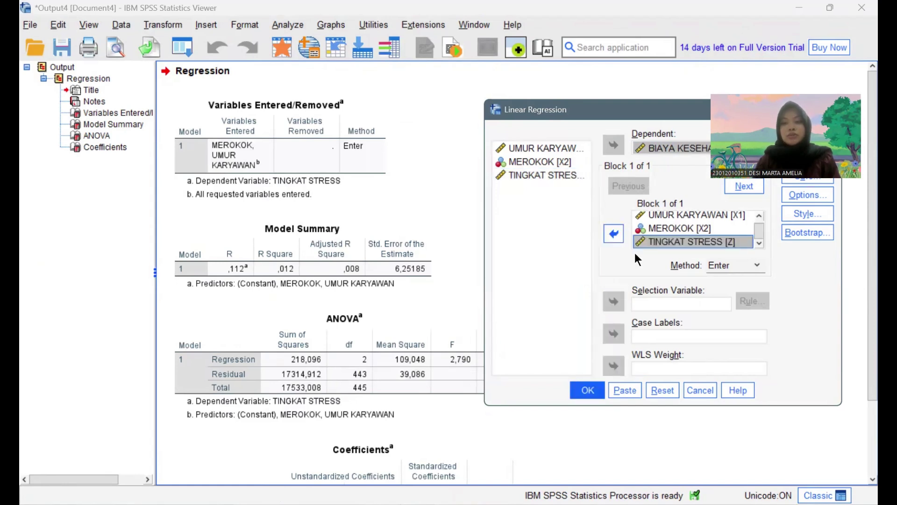
left_click(587, 390)
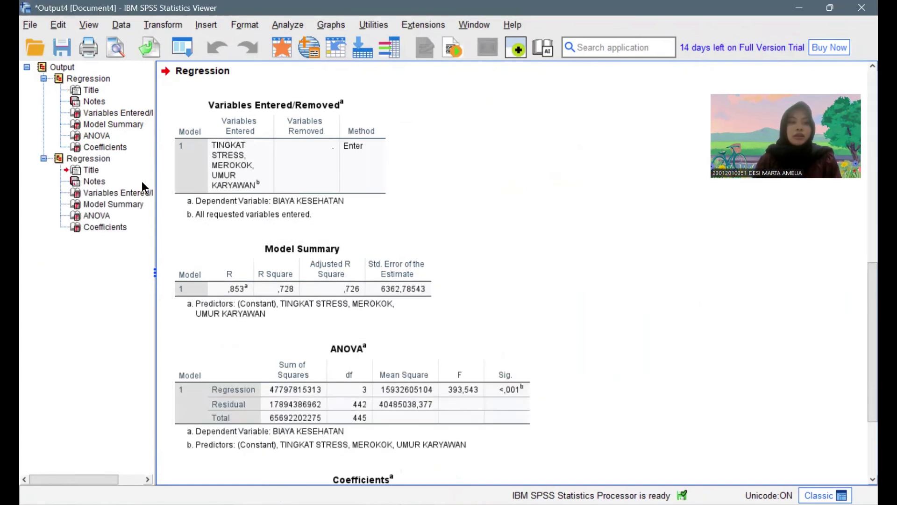
- Look through the new BIAYA KESEHATAN regression output, from the entered variables to the Coefficients table
left_click(230, 176)
left_click(278, 289)
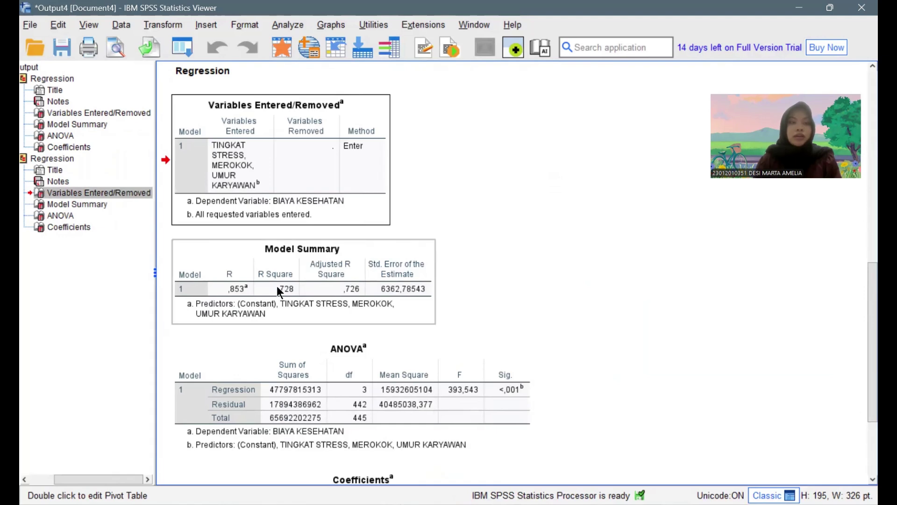
scroll(278, 288, "down", 3)
left_click(326, 264)
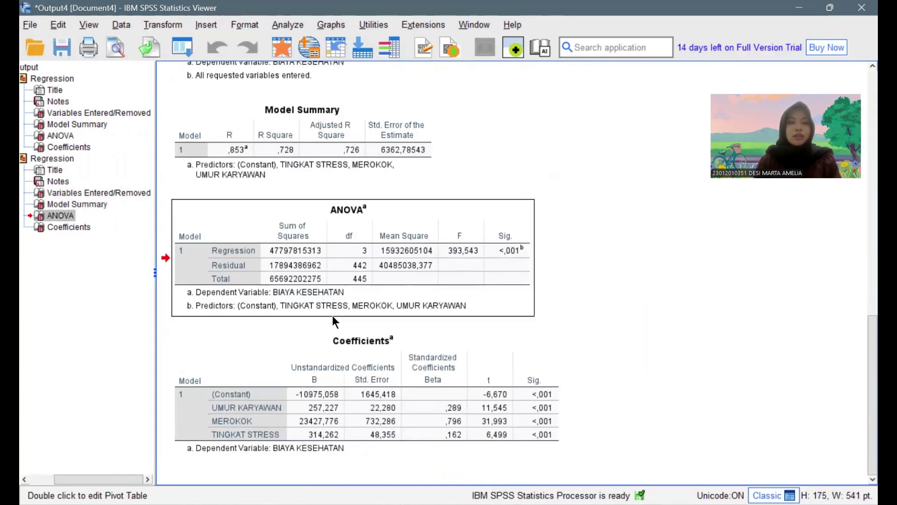
left_click(349, 174)
scroll(349, 174, "up", 1)
scroll(349, 174, "down", 1)
left_click(380, 372)
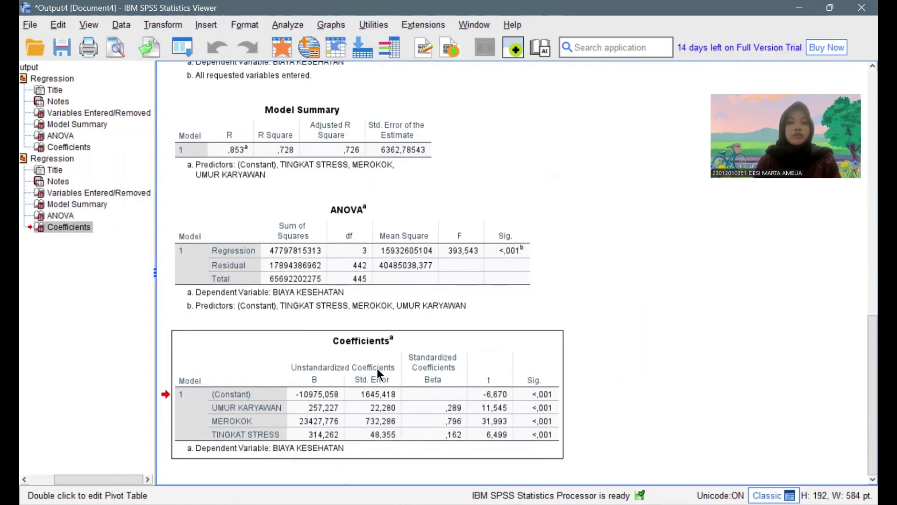
- Examine the Model Summary, ANOVA and Coefficients tables of the first regression, with TINGKAT STRESS as the dependent variable
scroll(380, 374, "up", 10)
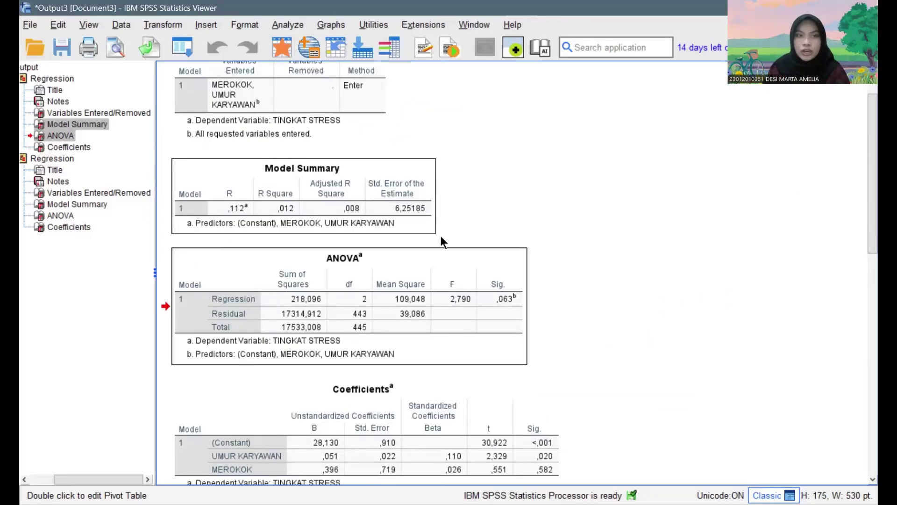
left_click(408, 210)
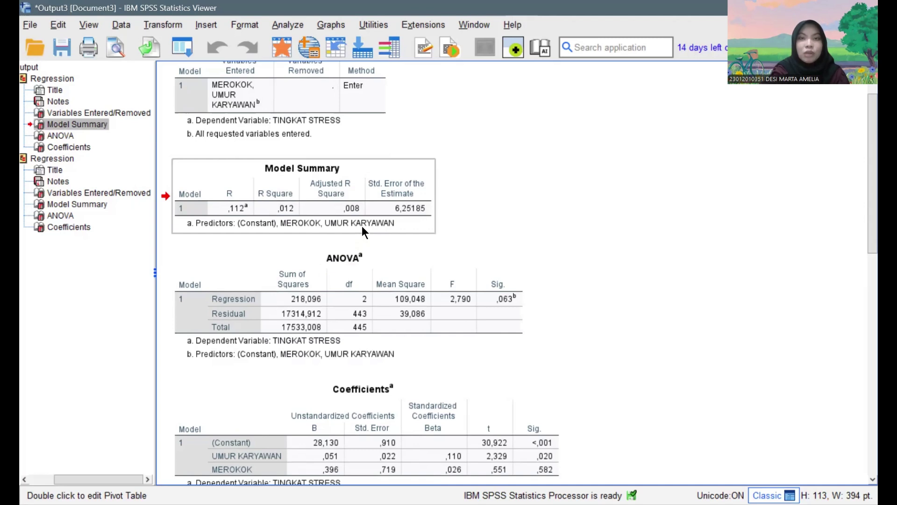
left_click(359, 271)
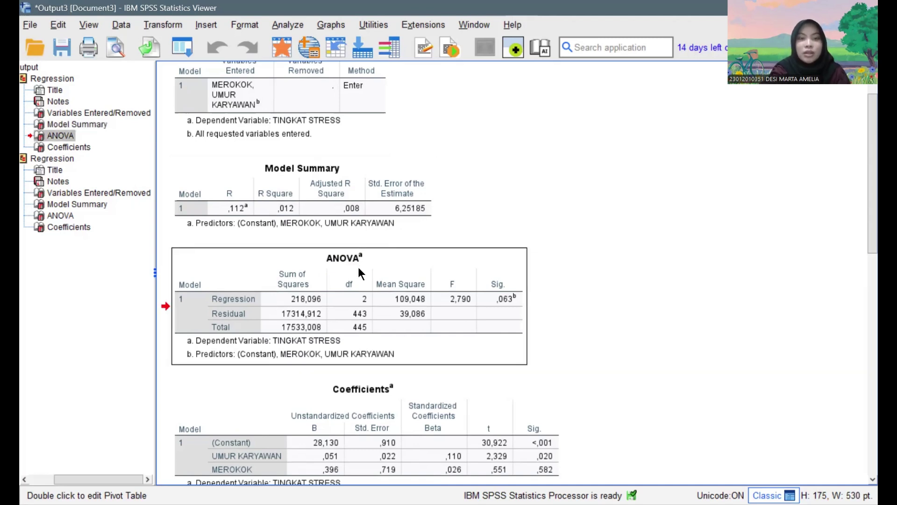
scroll(359, 272, "down", 3)
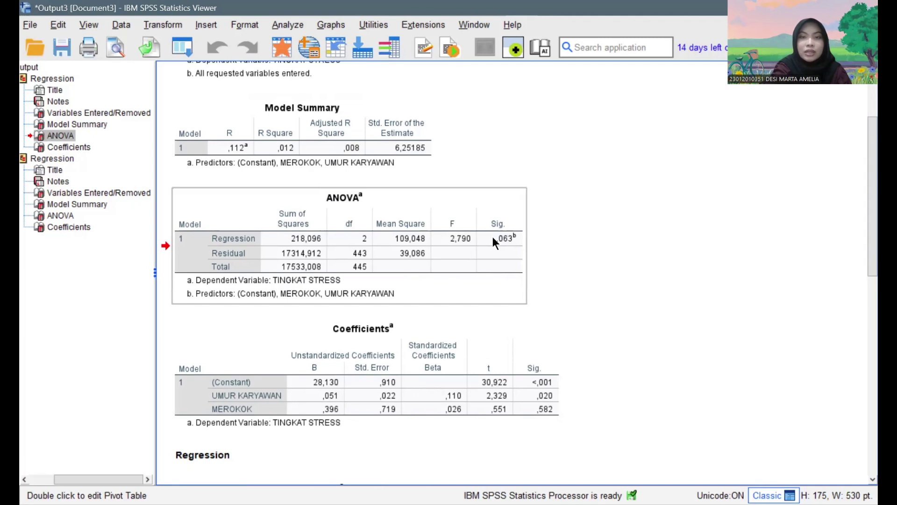
scroll(495, 242, "down", 2)
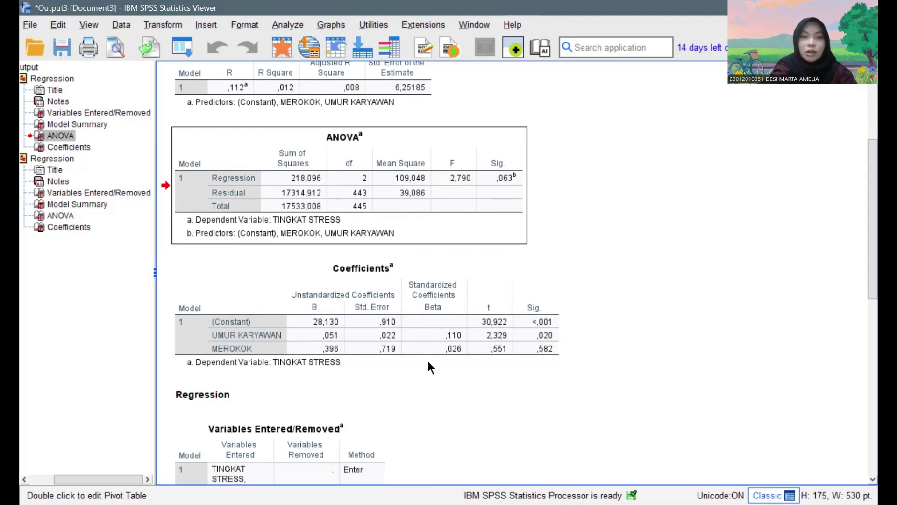
left_click(417, 302)
scroll(417, 302, "down", 3)
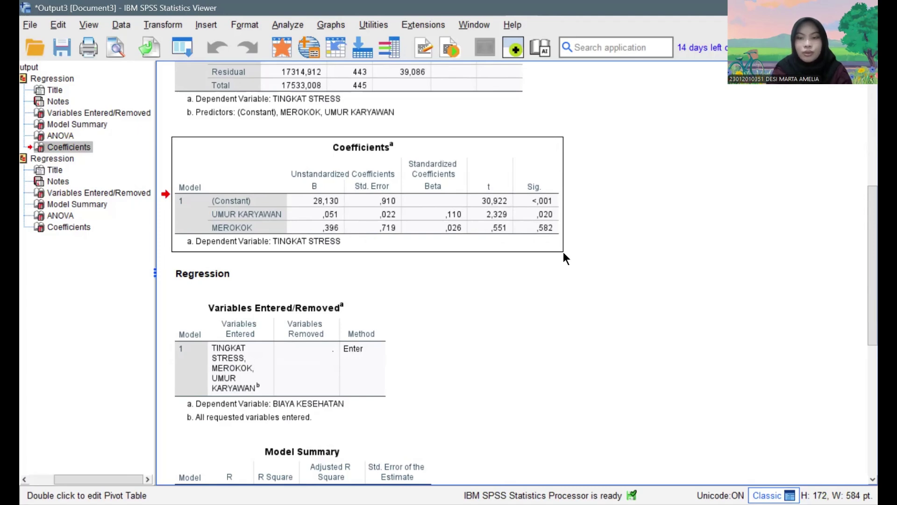
- Examine R Square, the ANOVA significance and the coefficients of the second regression, with BIAYA KESEHATAN as the dependent variable
scroll(488, 330, "down", 5)
left_click(381, 245)
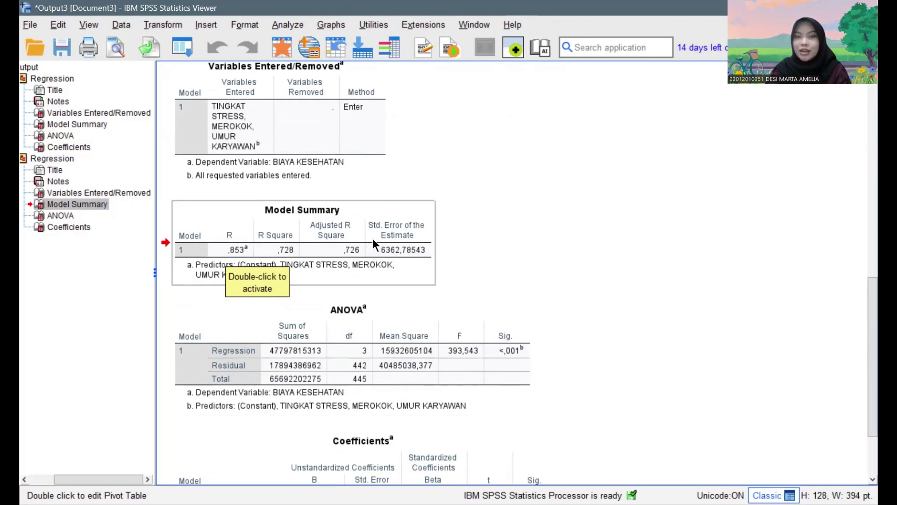
left_click(410, 251)
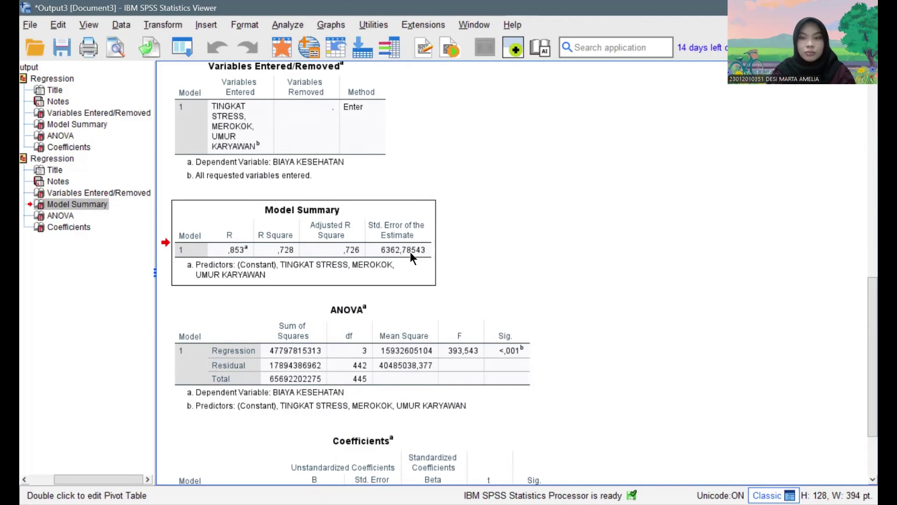
scroll(410, 251, "down", 3)
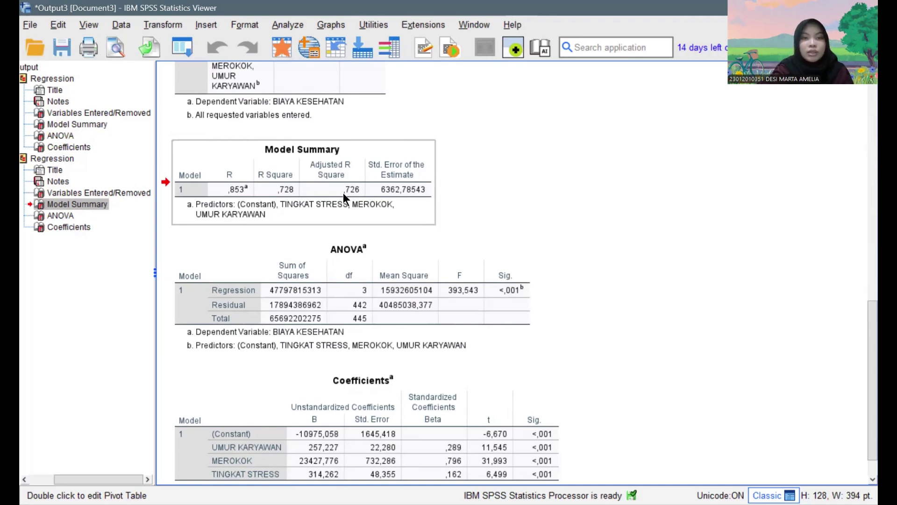
left_click(322, 270)
scroll(323, 270, "down", 1)
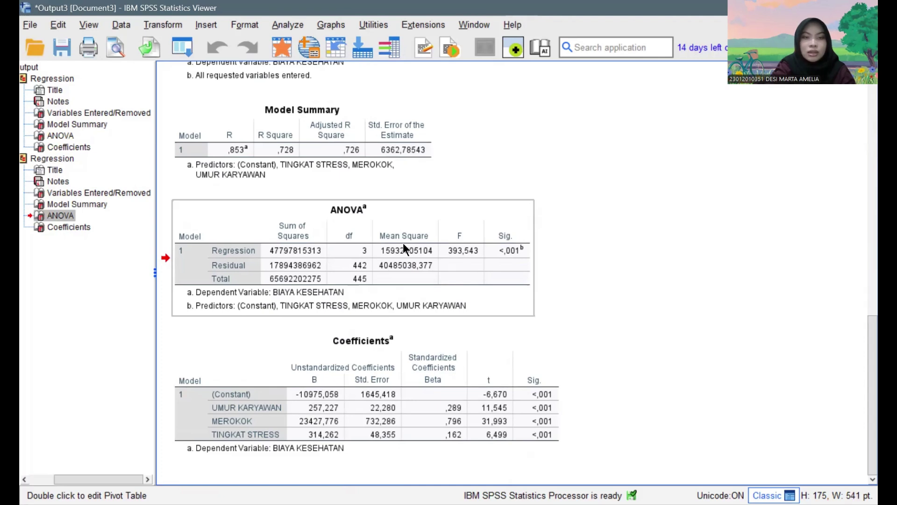
left_click(378, 344)
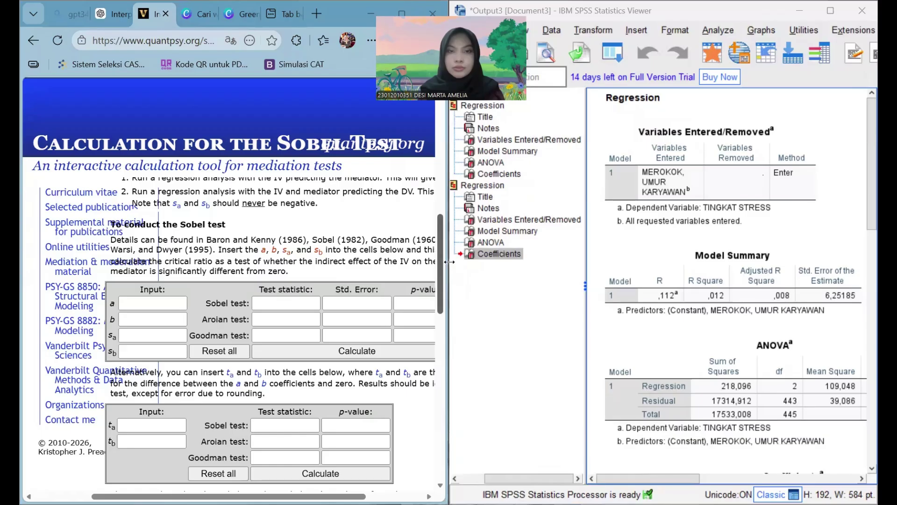
- In the browser's Sobel test calculator, set a to 0.396, the unstandardized B of MEROKOK in the TINGKAT STRESS regression
left_click_drag(450, 262, 510, 262)
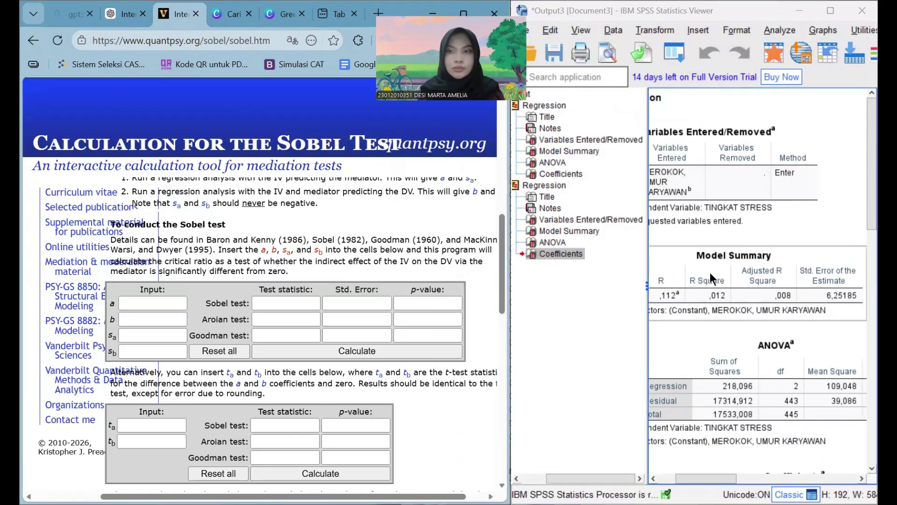
scroll(311, 241, "down", 1)
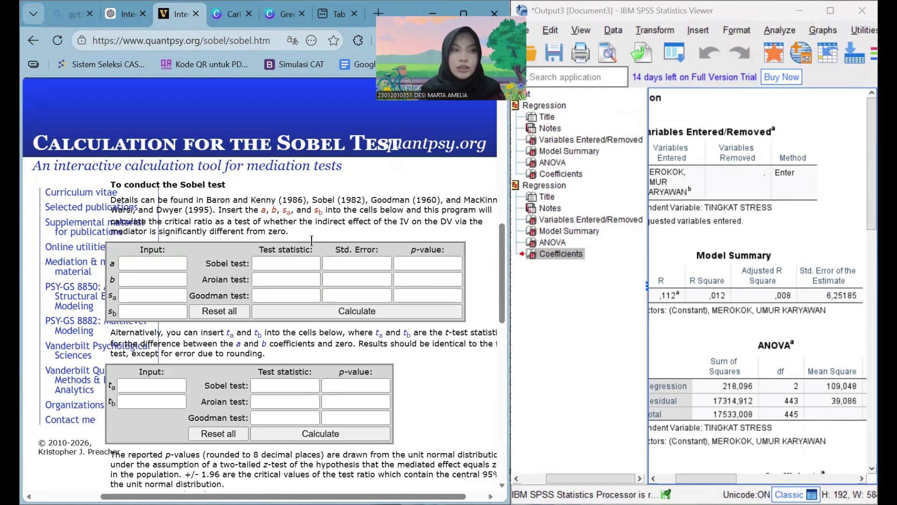
scroll(312, 241, "down", 1)
scroll(311, 241, "left", 1)
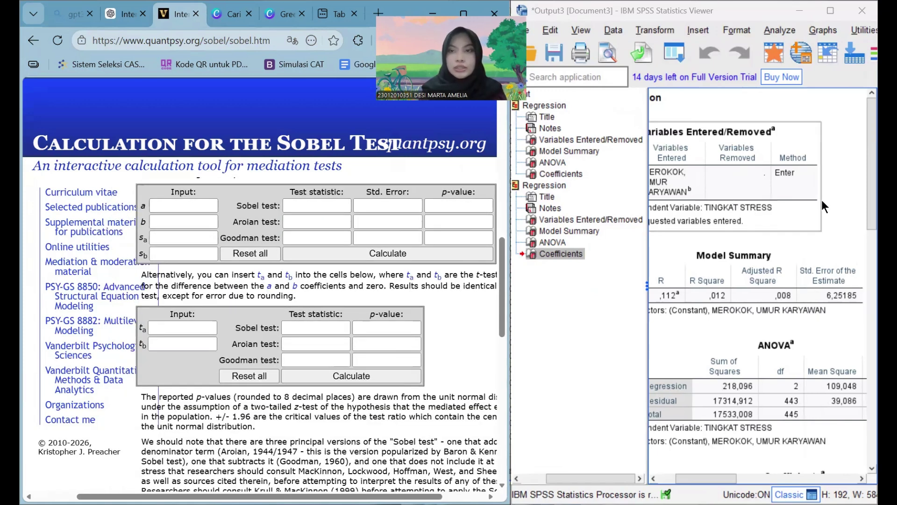
scroll(821, 200, "left", 2)
scroll(821, 321, "down", 4)
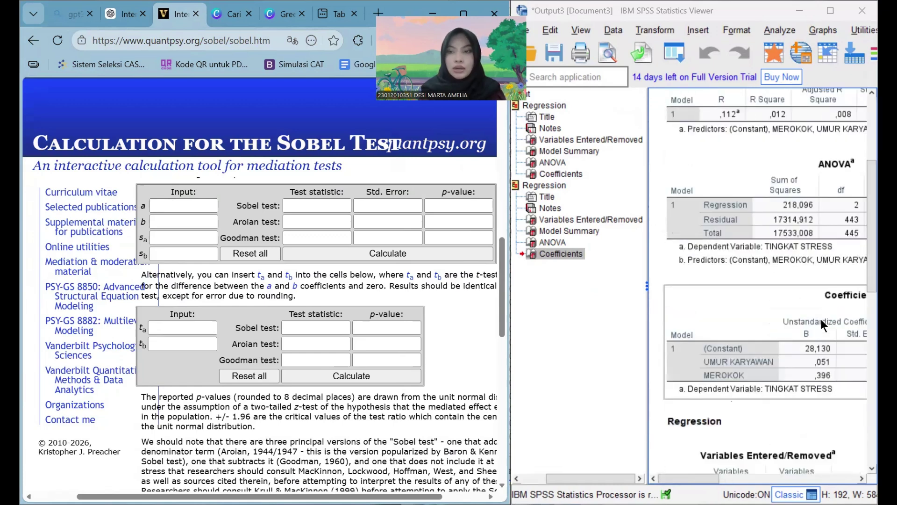
scroll(821, 319, "down", 1)
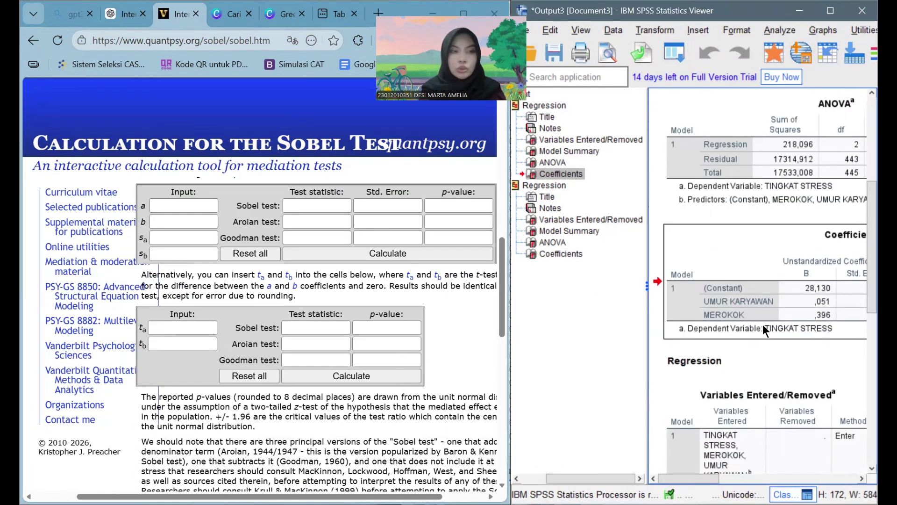
scroll(822, 327, "right", 2)
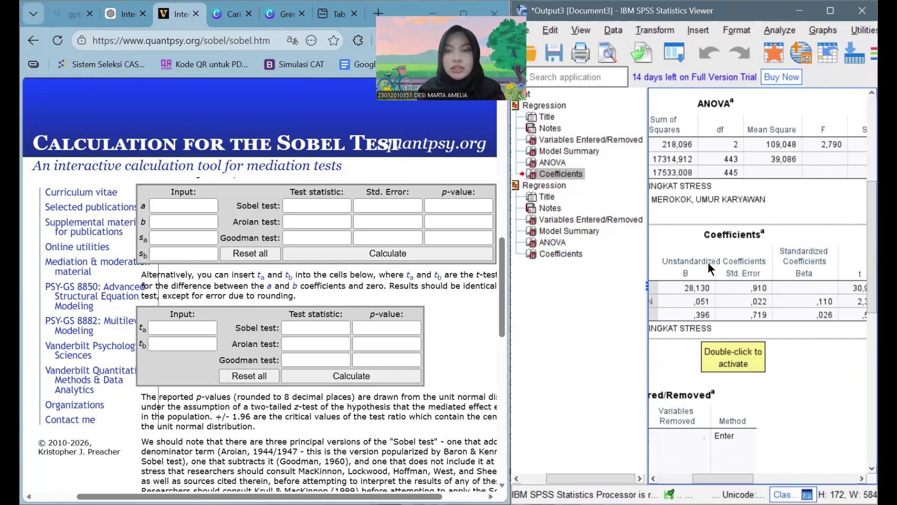
left_click(196, 202)
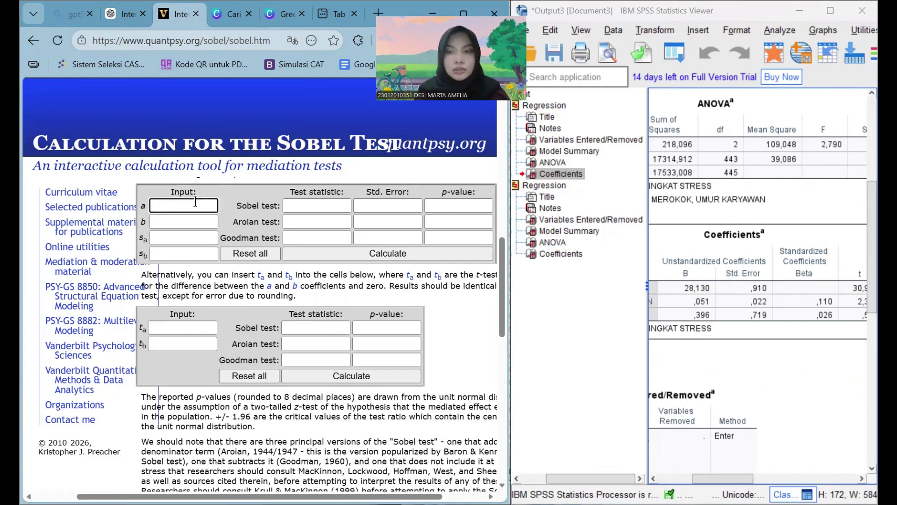
type("0")
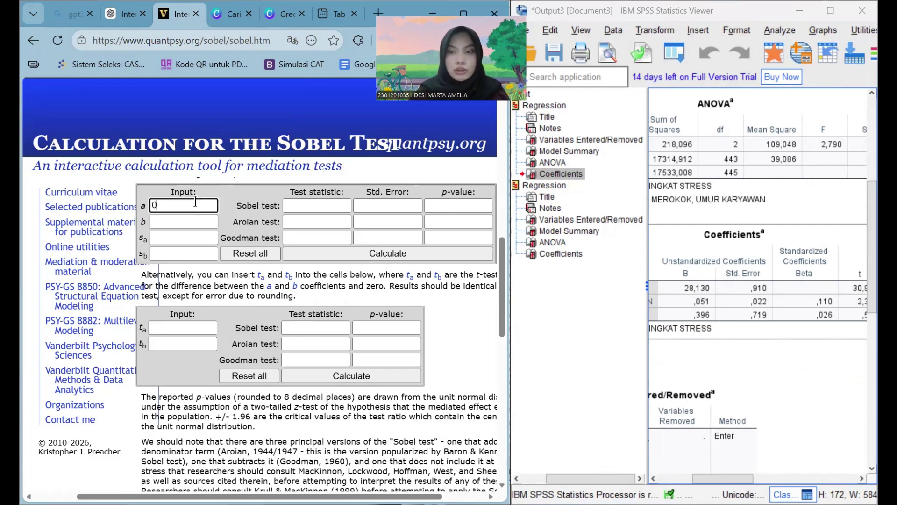
type(".396")
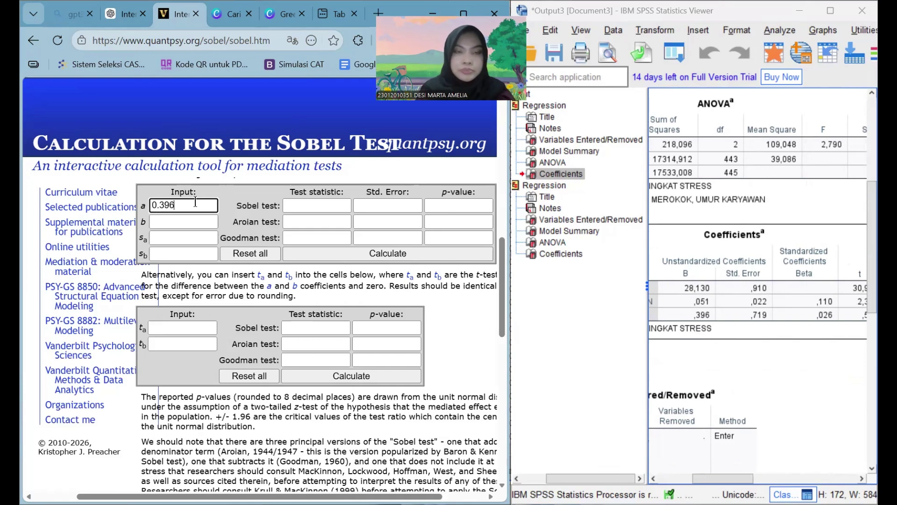
- Enter 0.719, the standard error of MEROKOK in the TINGKAT STRESS regression, as s_b in the Sobel test calculator
left_click(184, 254)
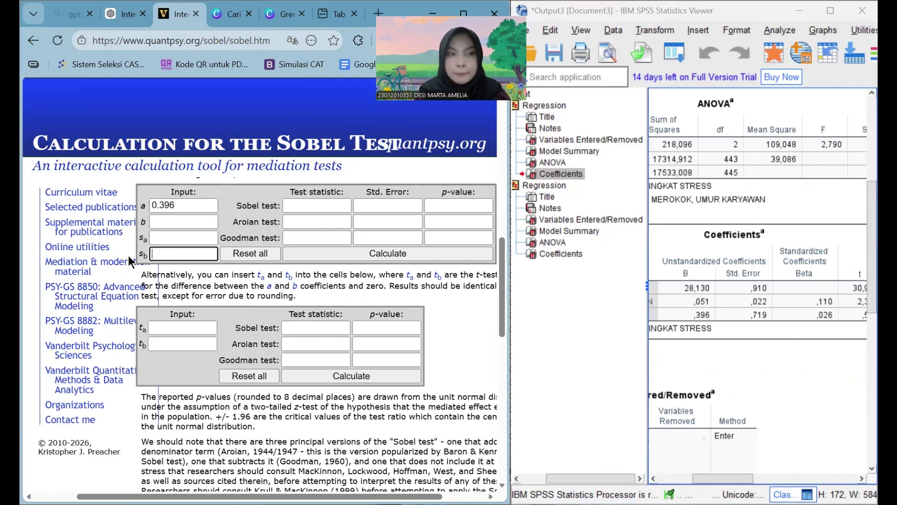
type("0.")
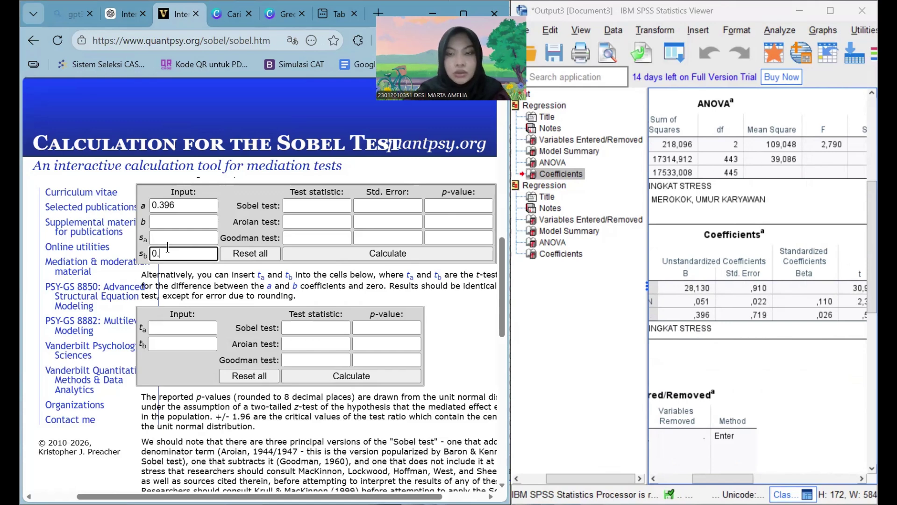
type("719")
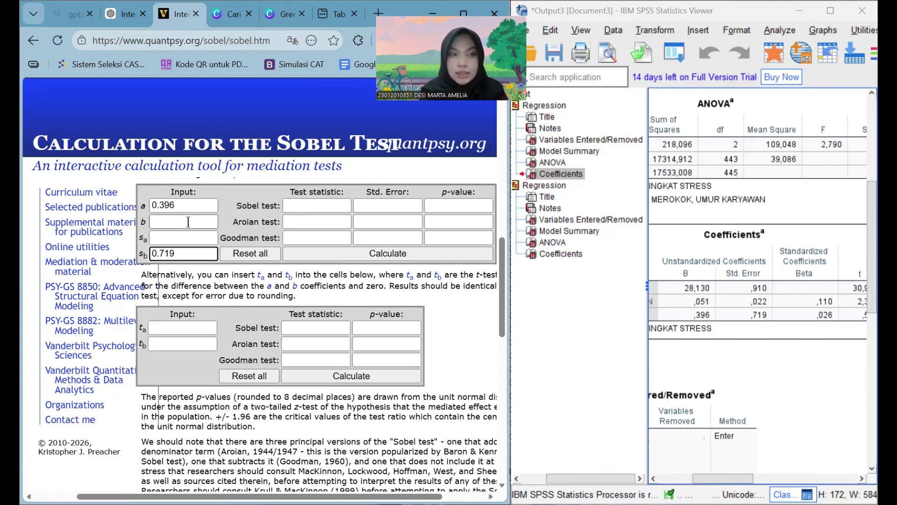
- Bring up the Coefficients table of the second regression, with BIAYA KESEHATAN as the dependent variable, in the SPSS output
left_click(188, 222)
scroll(753, 302, "down", 3)
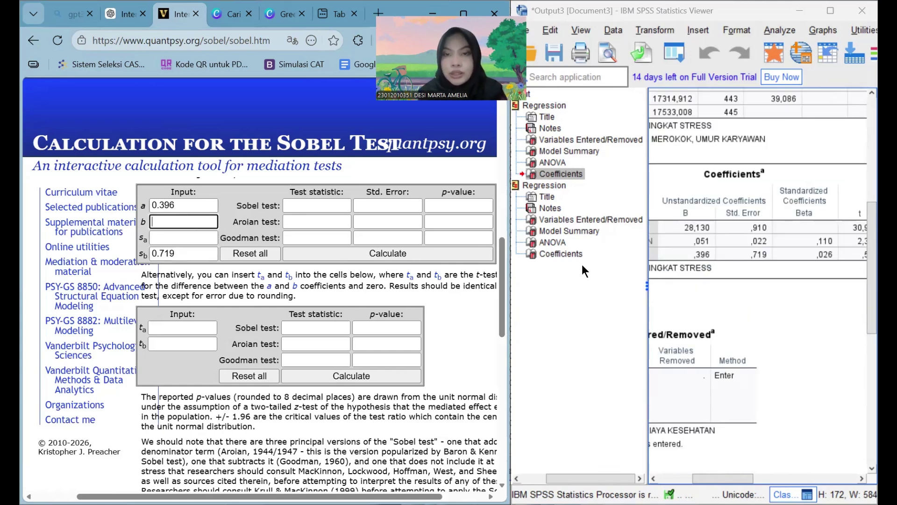
left_click(571, 256)
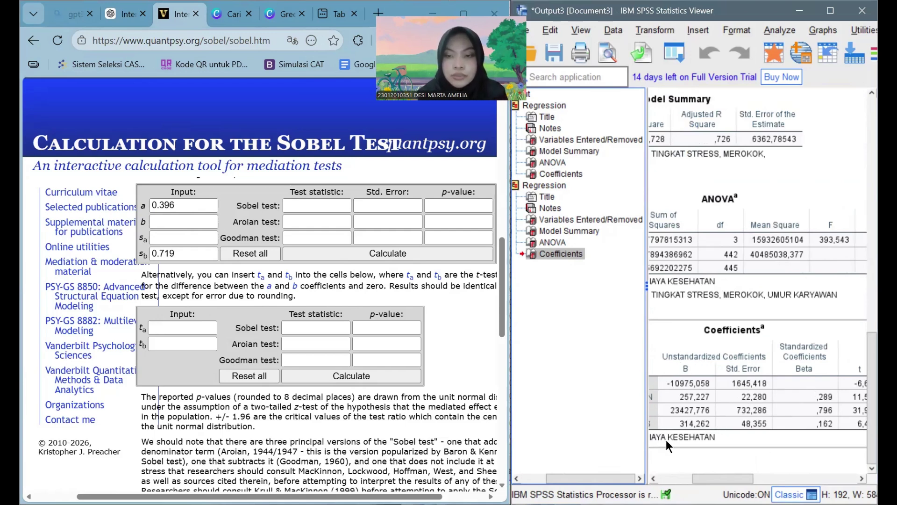
- In the browser's Sobel test calculator, move the value 0.719 from s_b to s_a
left_click(183, 221)
left_click(183, 255)
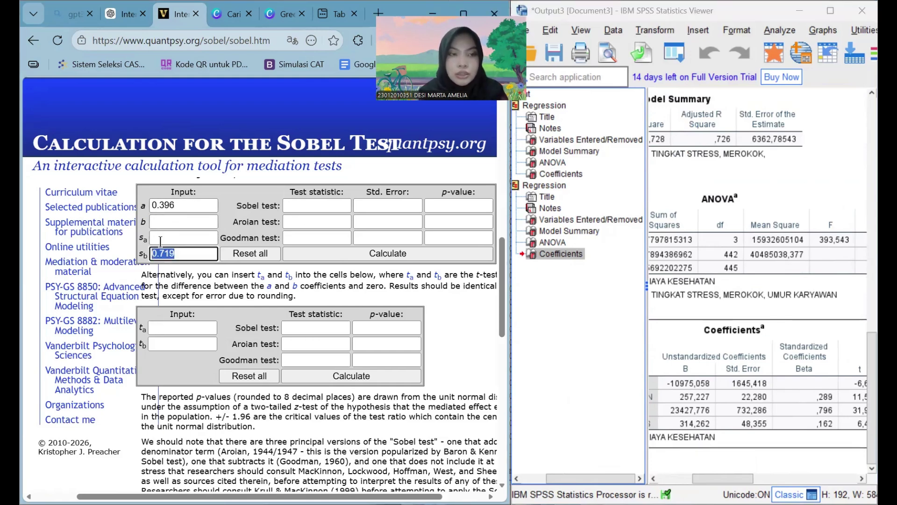
left_click(160, 237)
type("0.719")
key("shift+Tab")
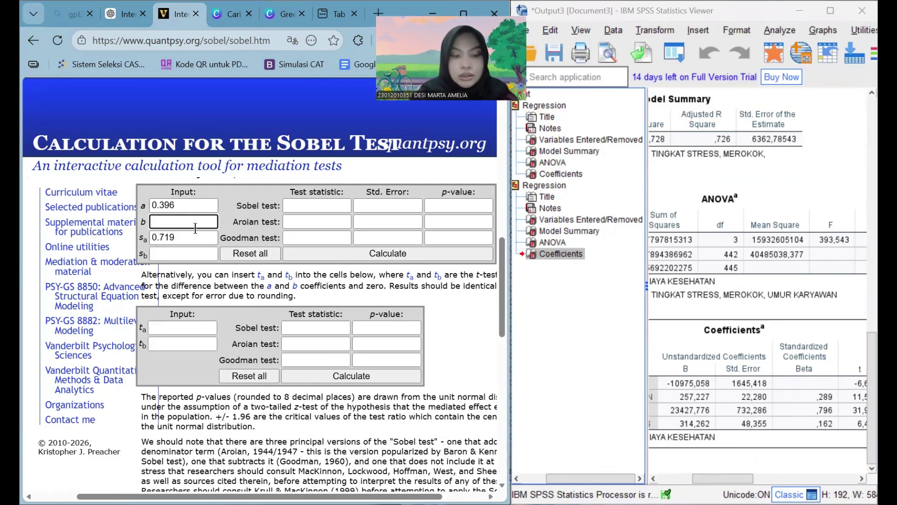
- Set b to 314,262 and s_b to 48.355 from the TINGKAT STRESS row of the BIAYA KESEHATAN regression, and calculate the Sobel test
type("314,")
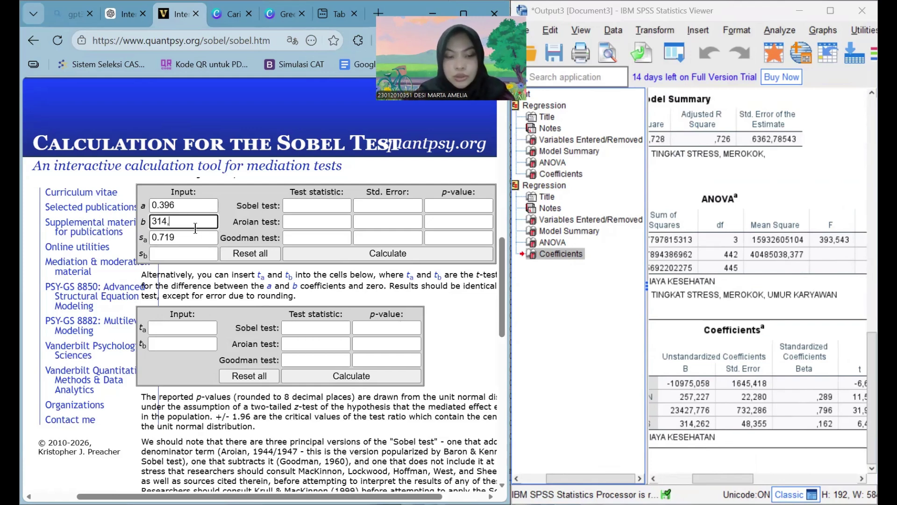
type("262")
left_click(203, 258)
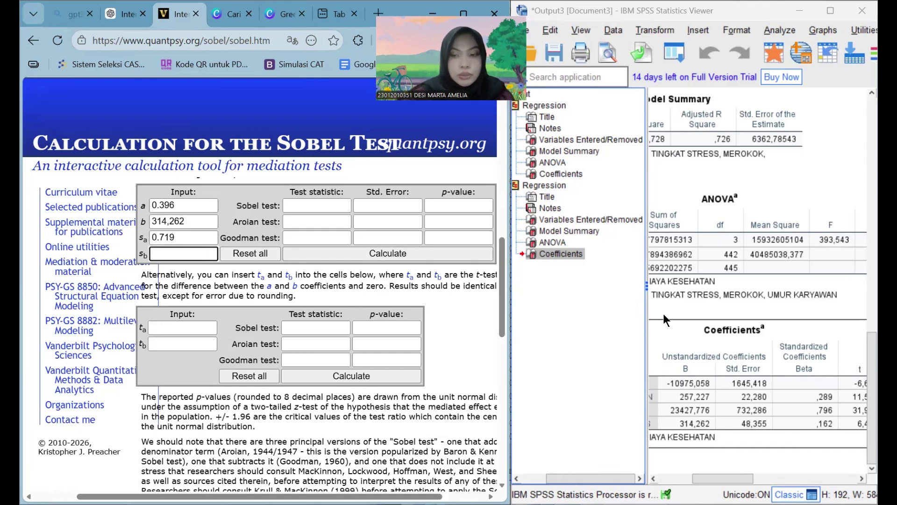
type("48.")
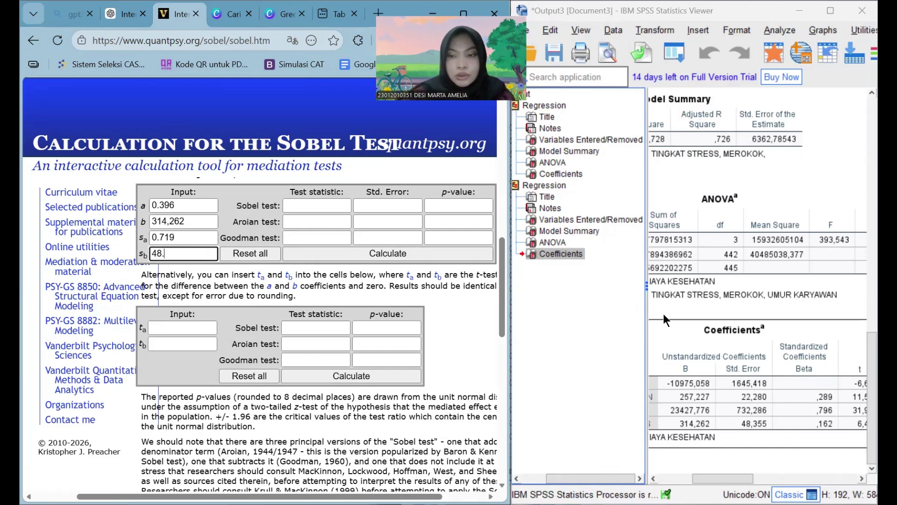
type("355")
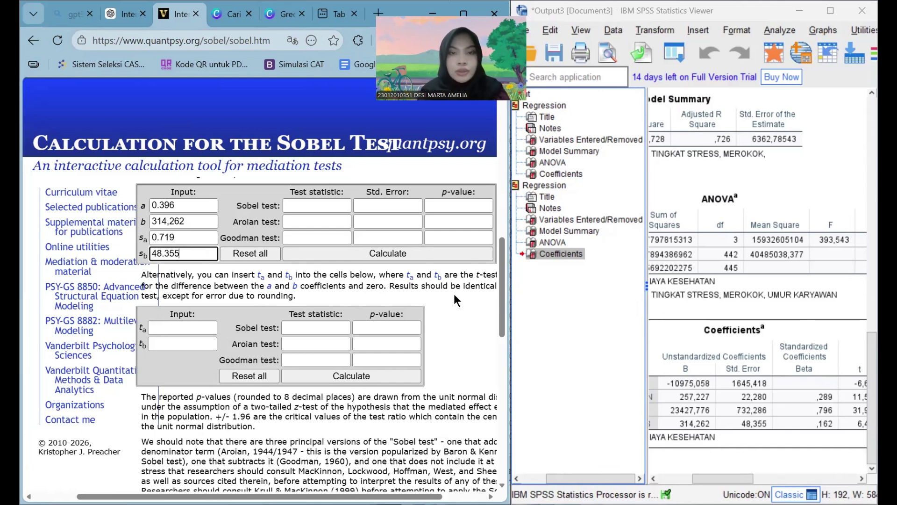
left_click(436, 253)
left_click(436, 253)
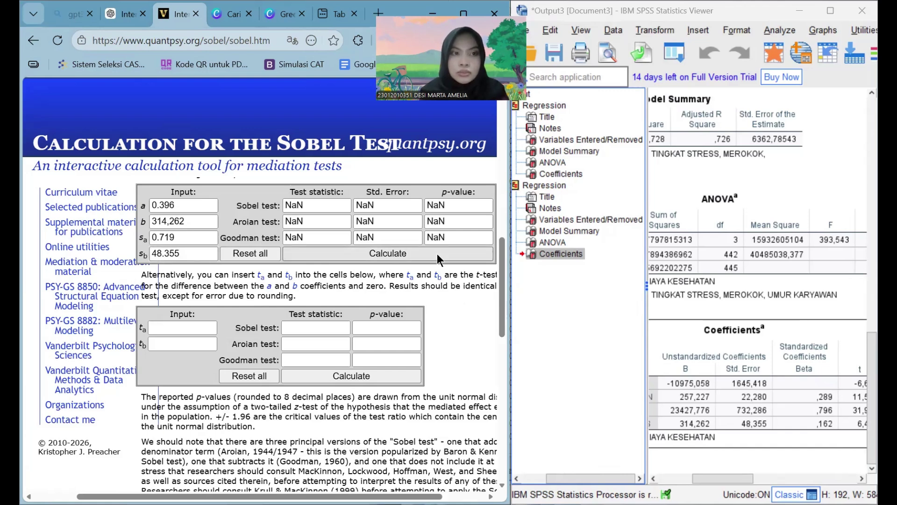
- Correct b to 314.262 with a decimal point and recalculate the Sobel test
left_click(183, 221)
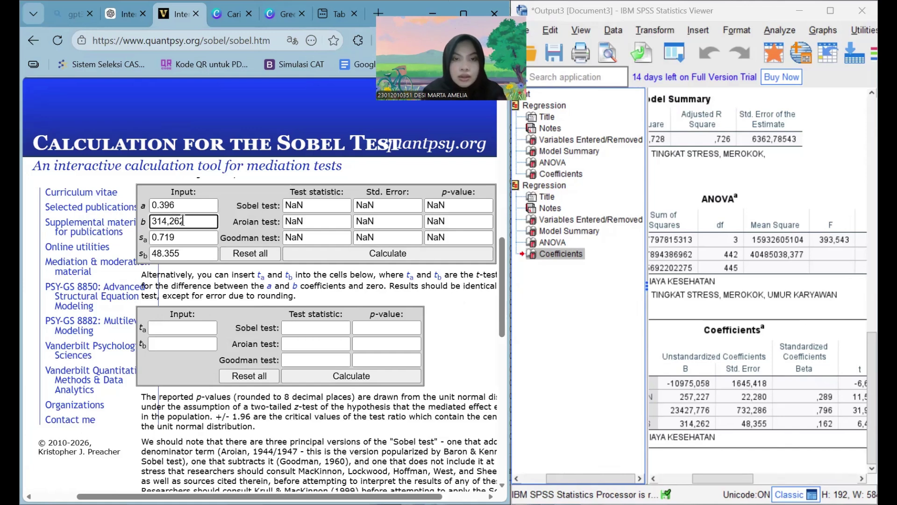
key("Left")
key("Left")
key("Left")
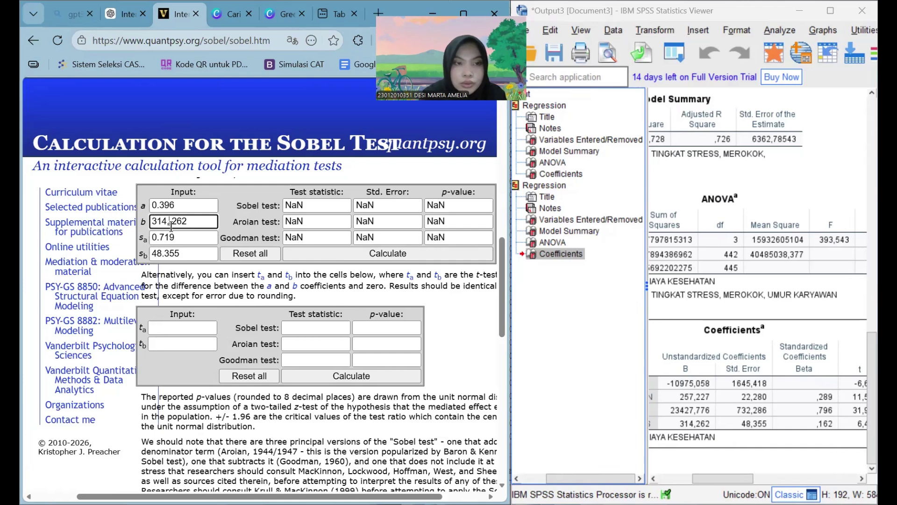
key("BackSpace")
type(".")
left_click(356, 256)
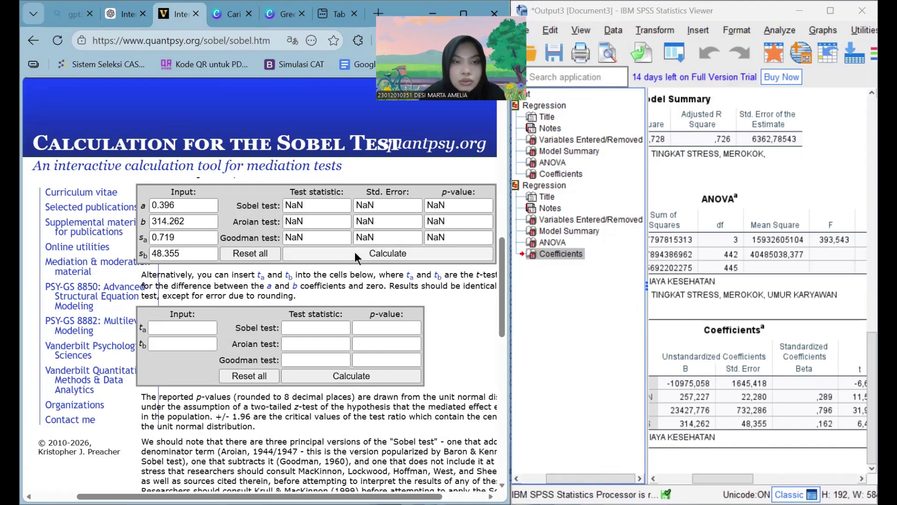
left_click(356, 256)
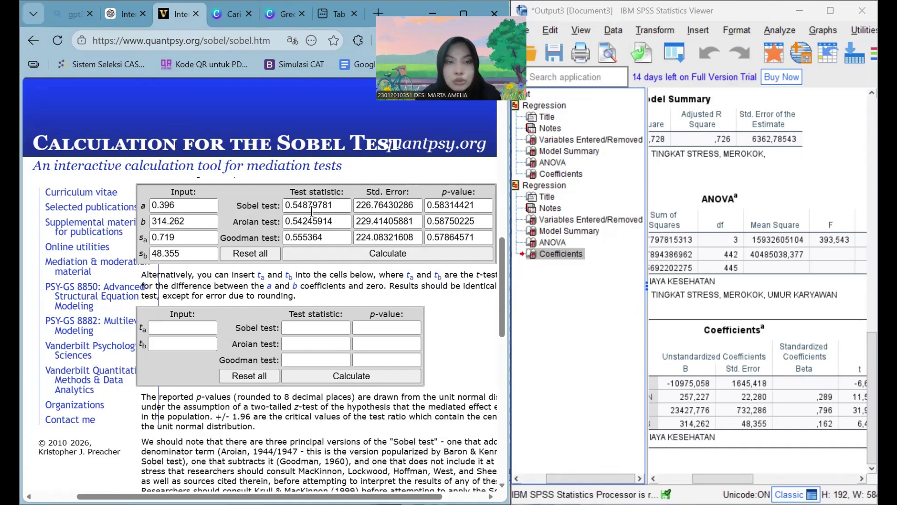
- Switch to the SPSS output and view the Variables Entered/Removed table of the first regression, with TINGKAT STRESS as the dependent variable
scroll(312, 211, "up", 1)
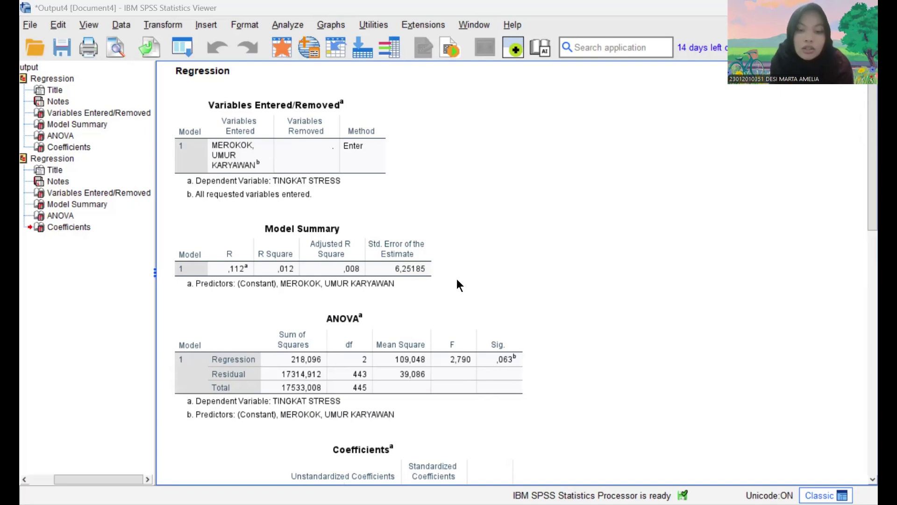
left_click(294, 194)
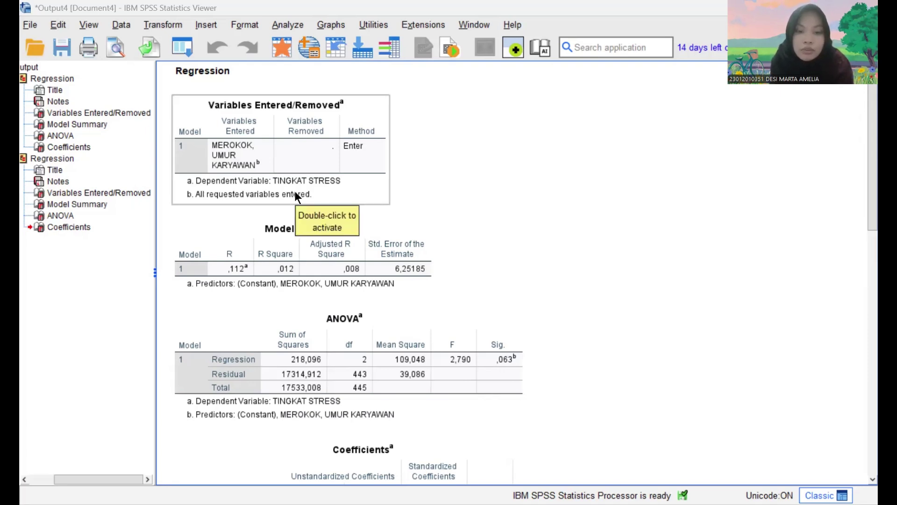